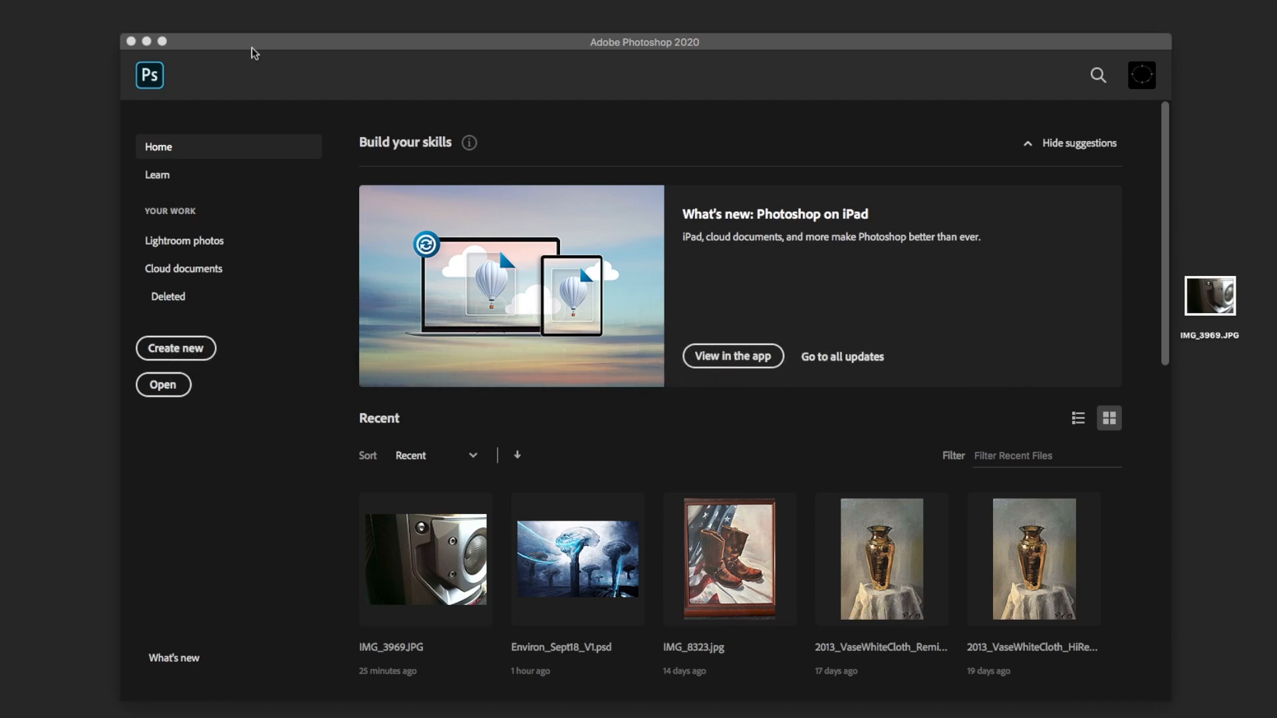
drag(317, 43, 302, 40)
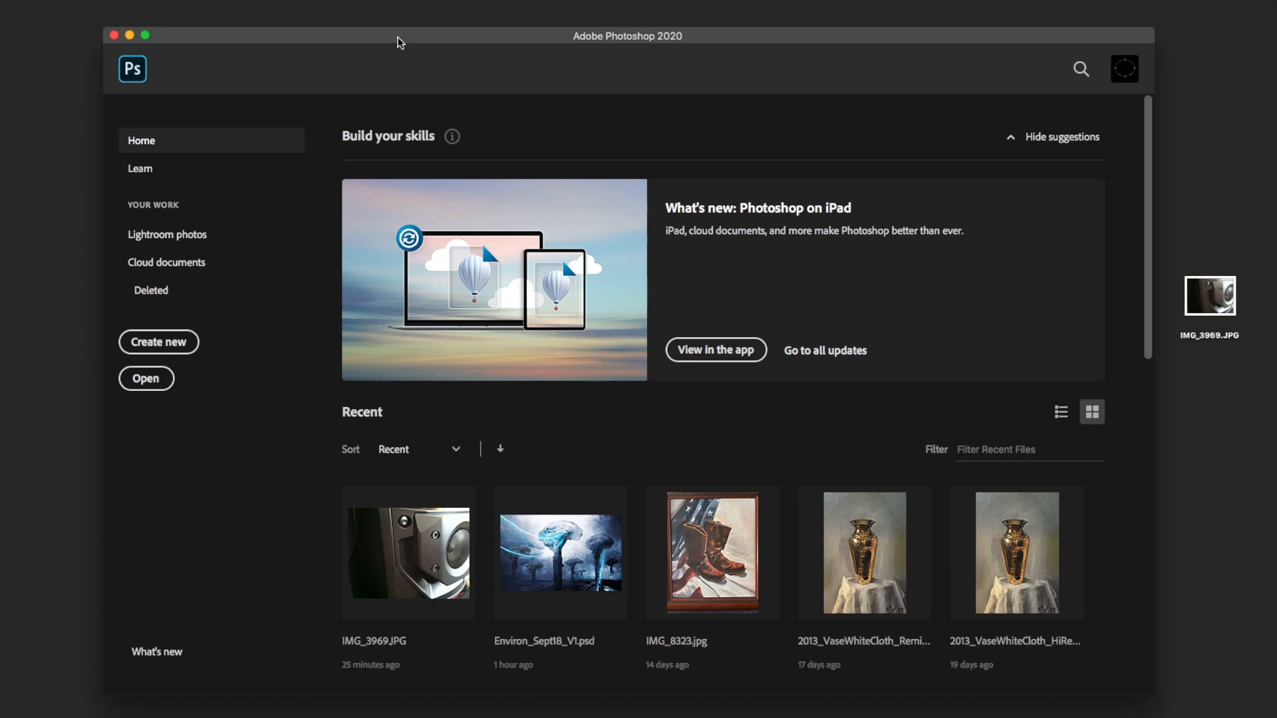
drag(399, 43, 396, 39)
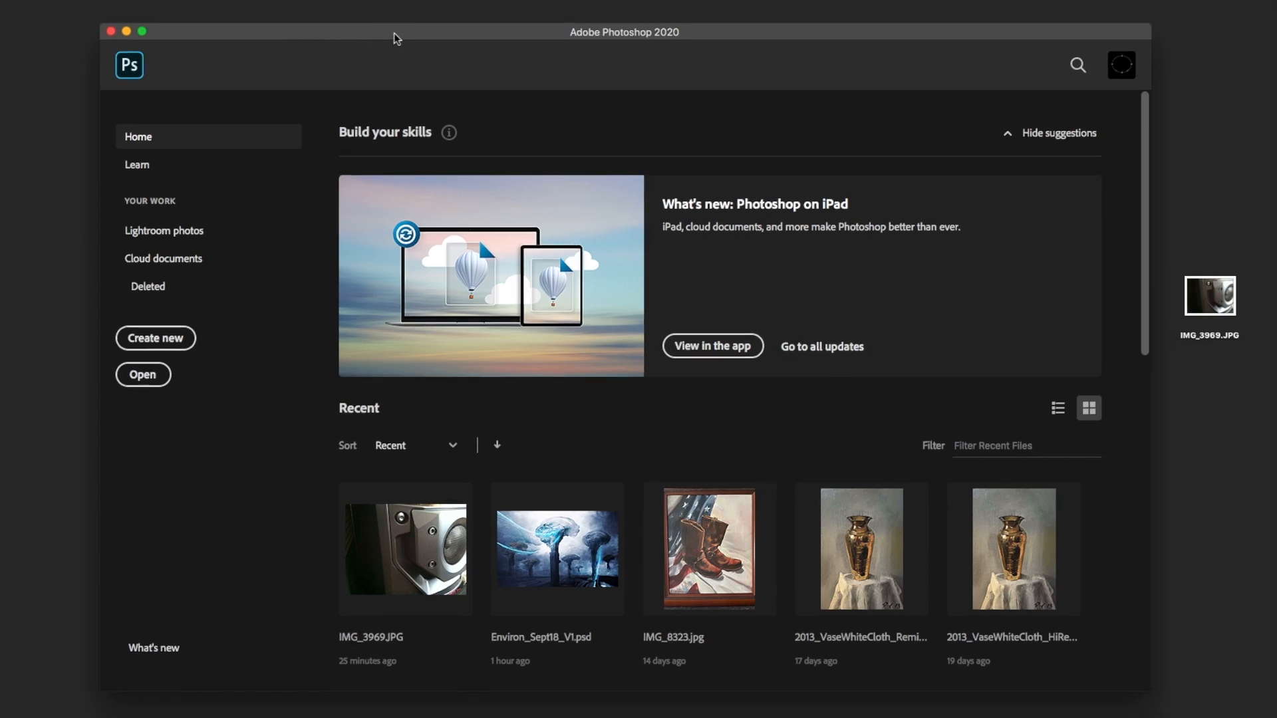
drag(396, 37, 397, 38)
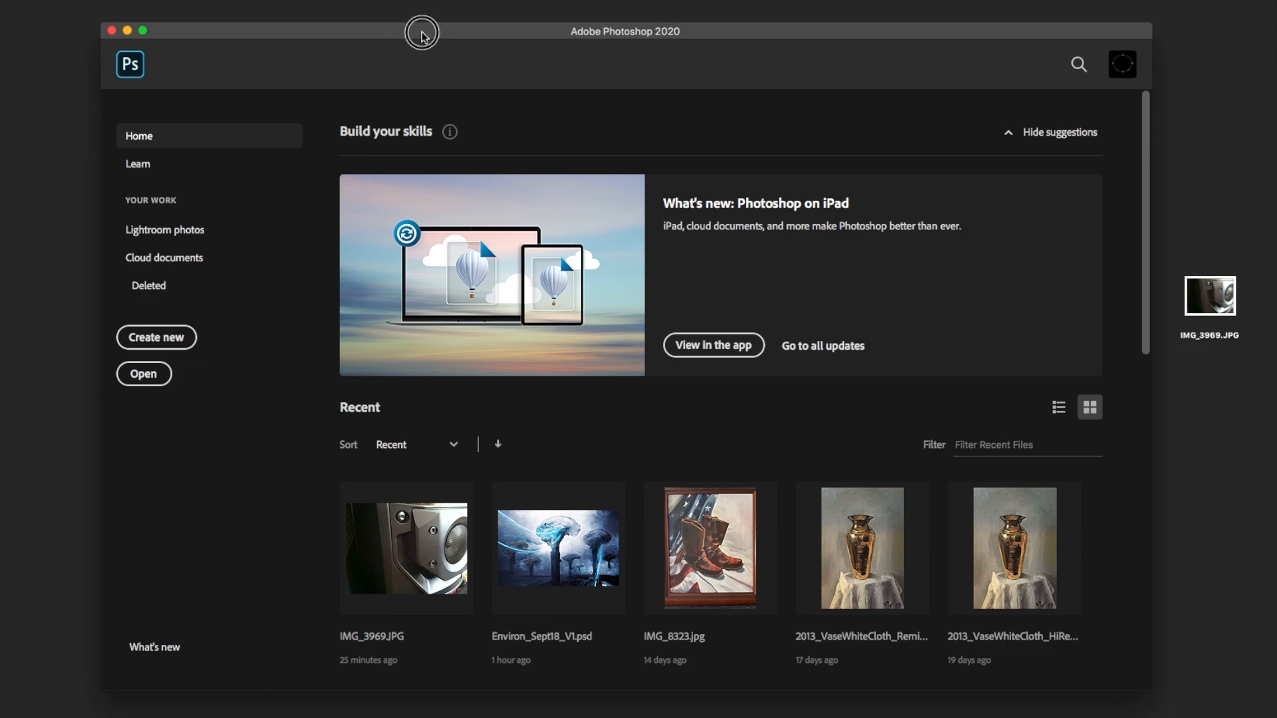
drag(423, 36, 418, 40)
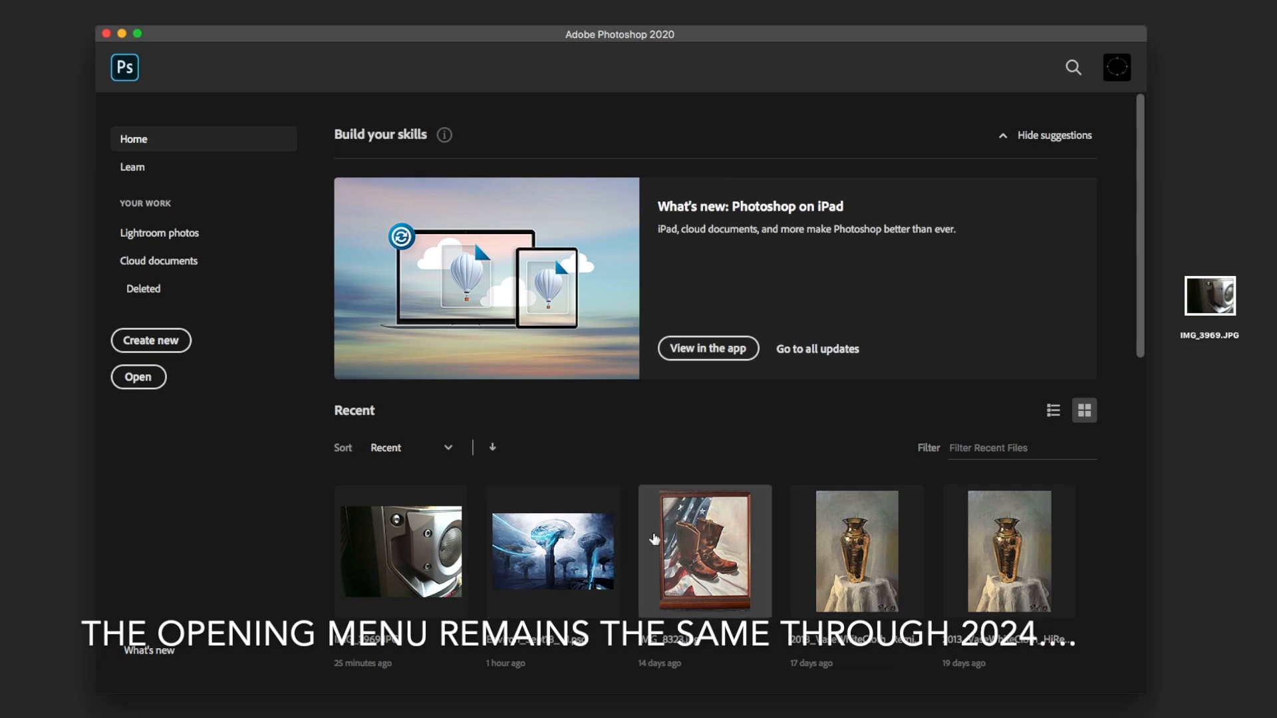
scroll(674, 526, down, 7)
scroll(654, 539, up, 7)
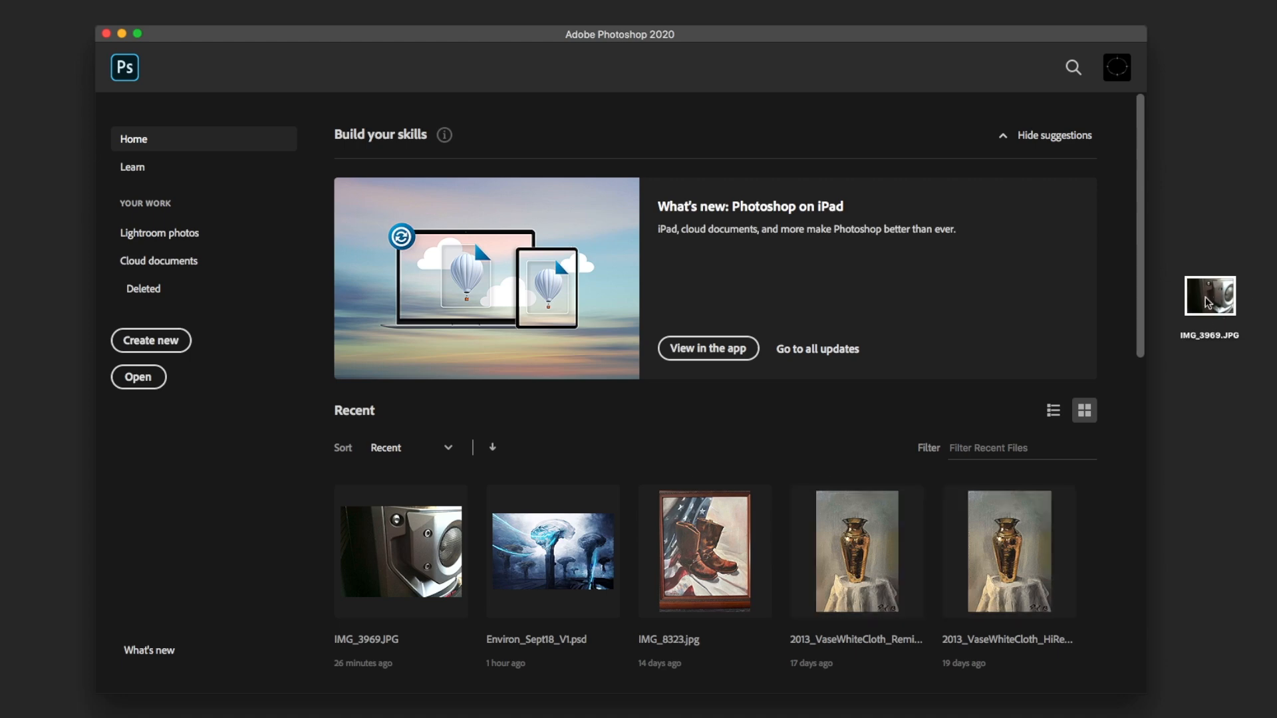
- Open the desktop photo IMG_3969.JPG as a document and show it at 25% zoom
drag(1210, 298, 633, 423)
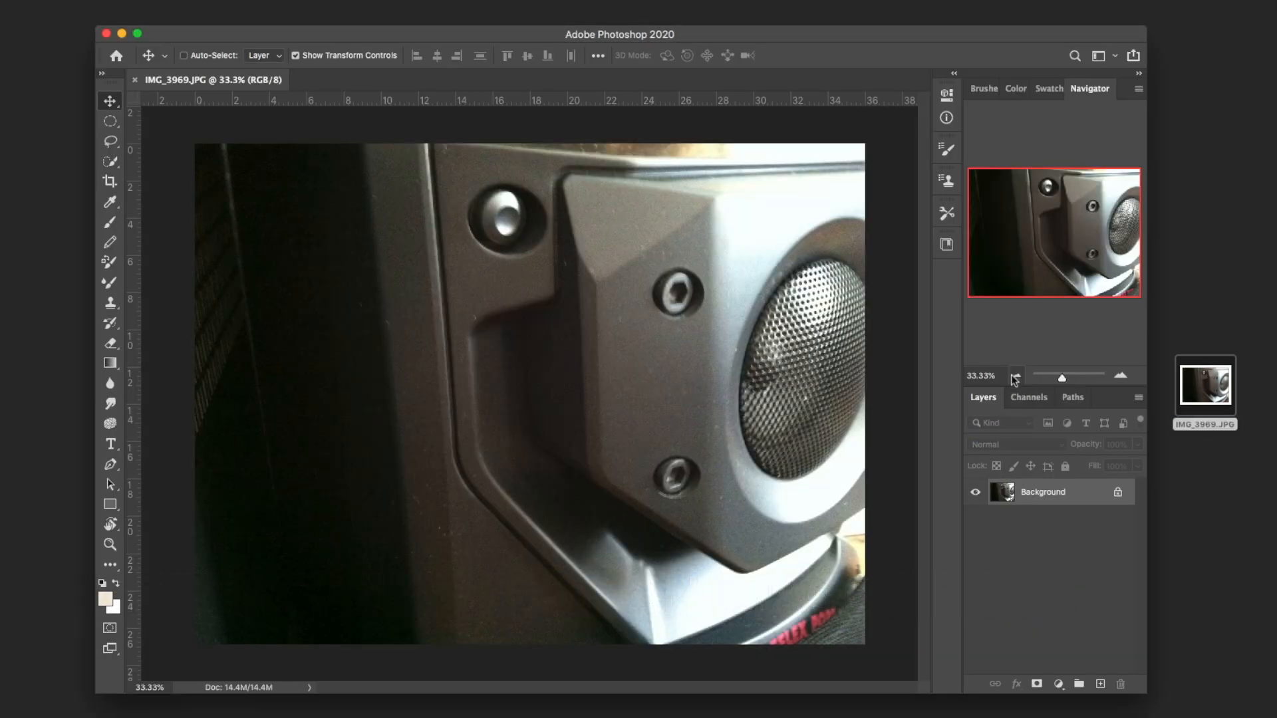
click(1017, 376)
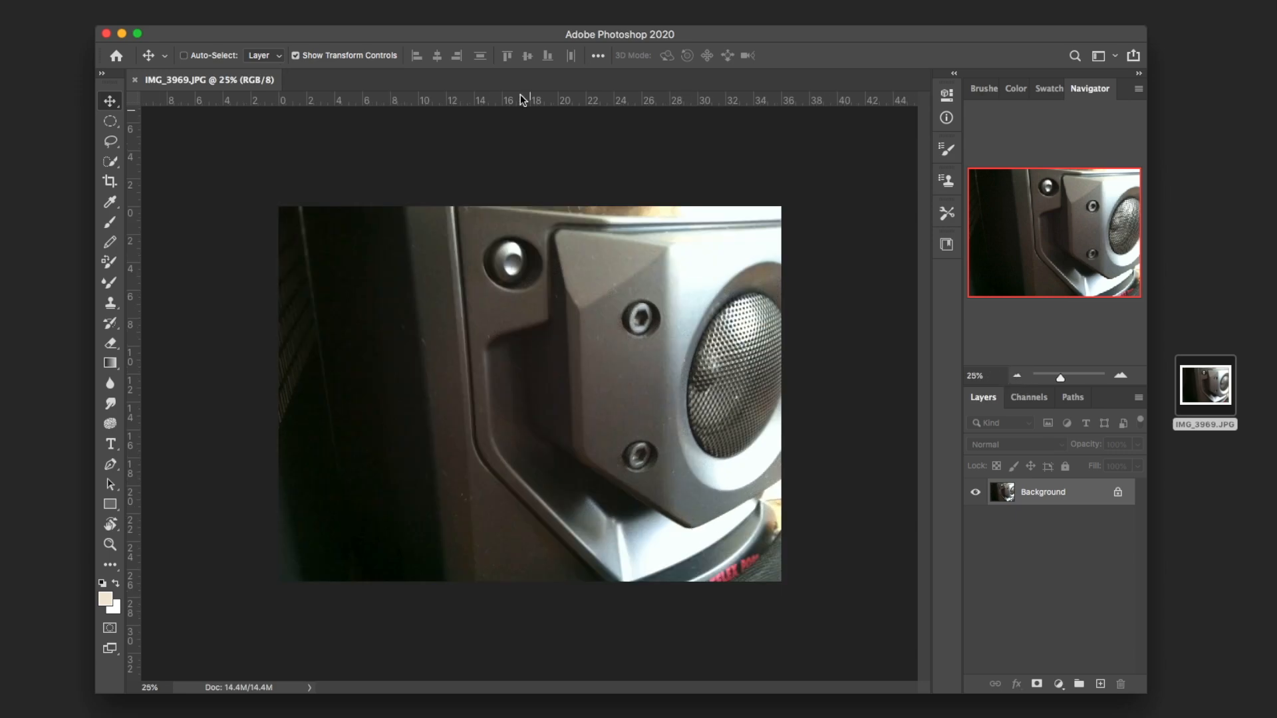
drag(445, 34, 421, 31)
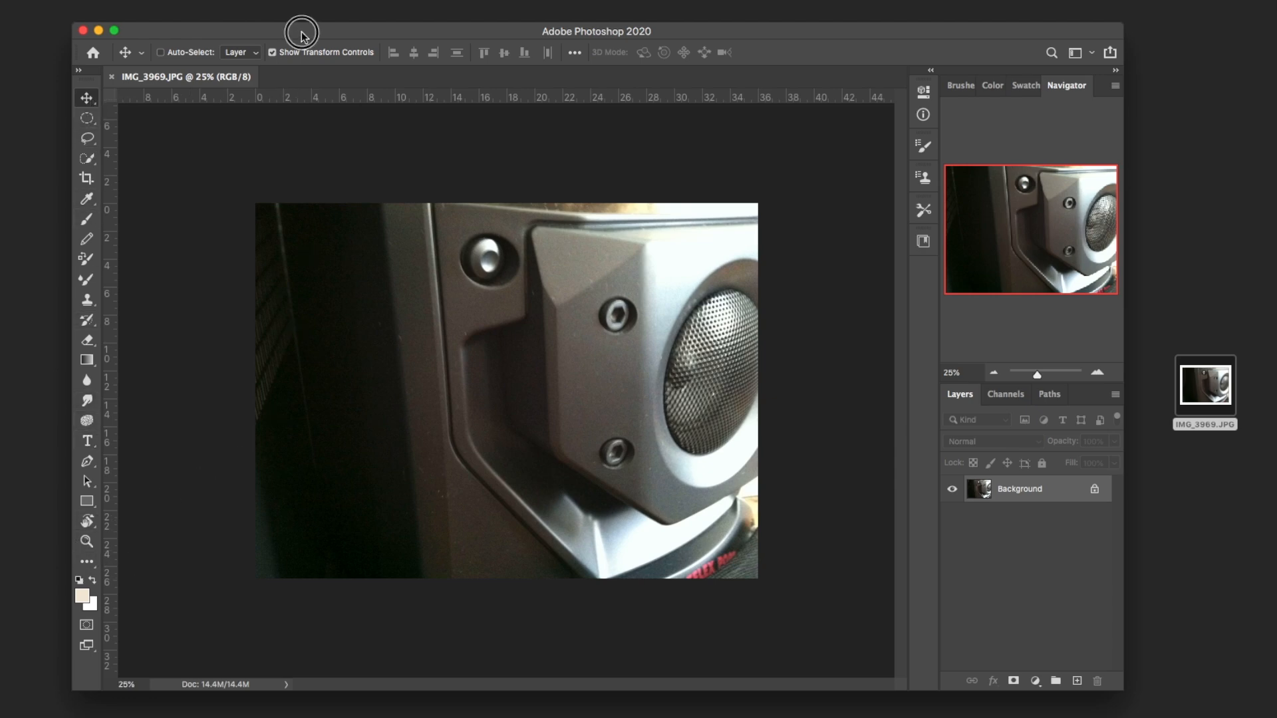
drag(301, 32, 292, 30)
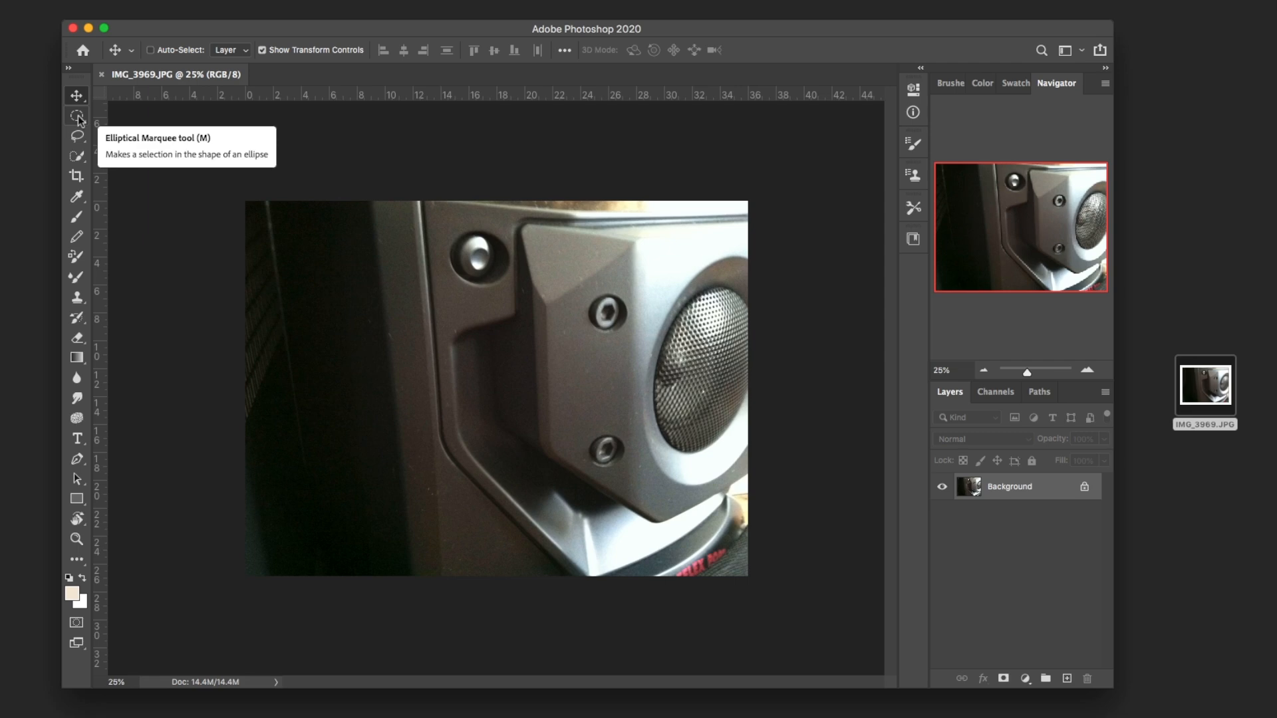
- Copy a rectangular marquee selection around the round knob at the speaker's upper edge to a new layer
click(78, 118)
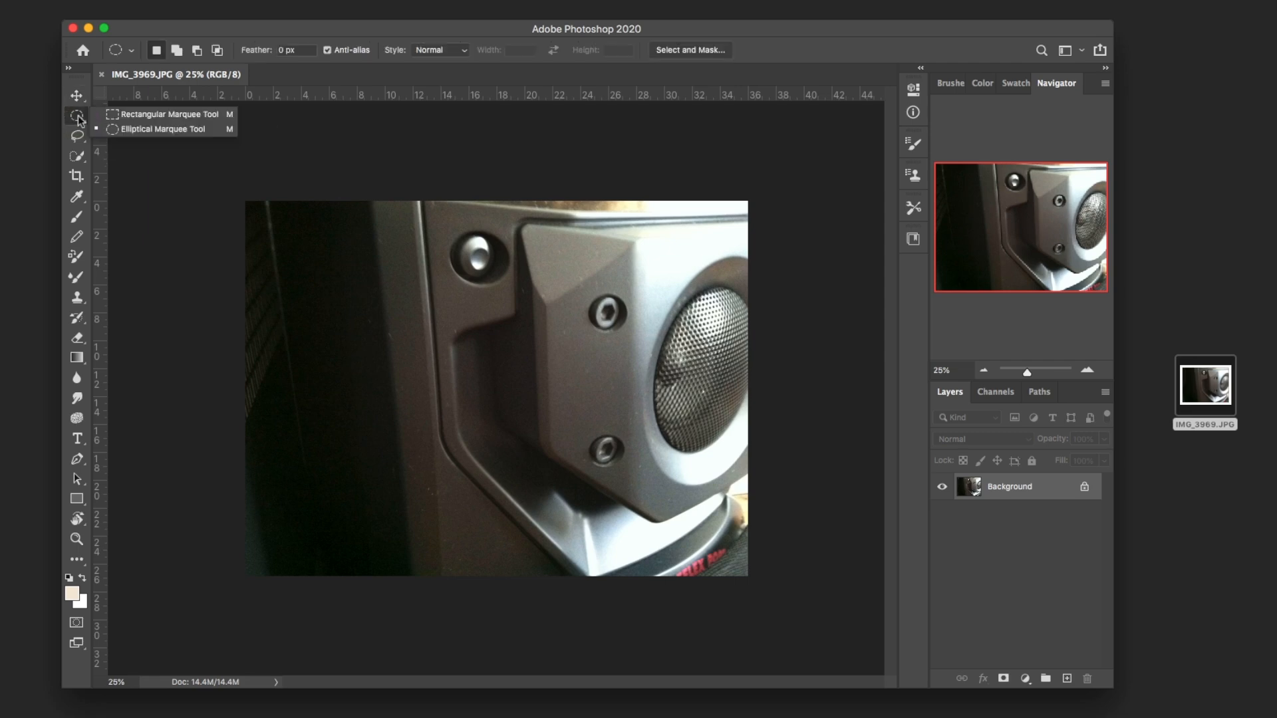
click(127, 115)
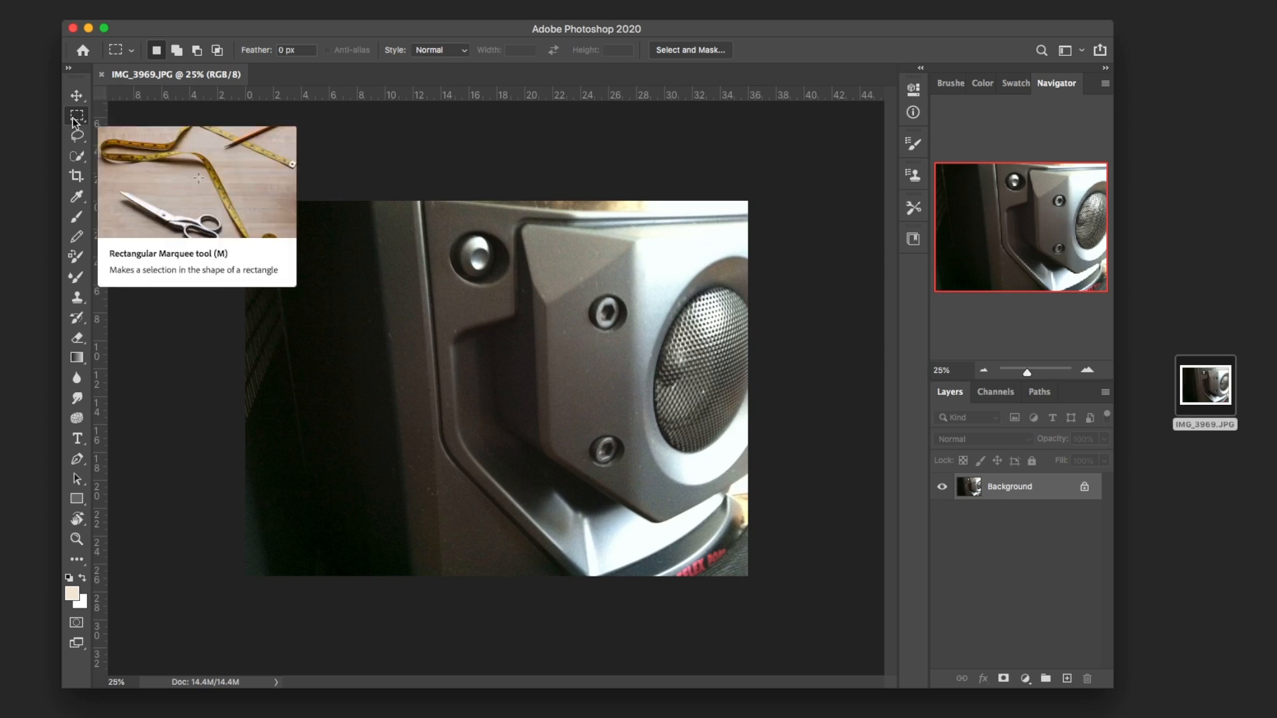
drag(306, 272, 669, 522)
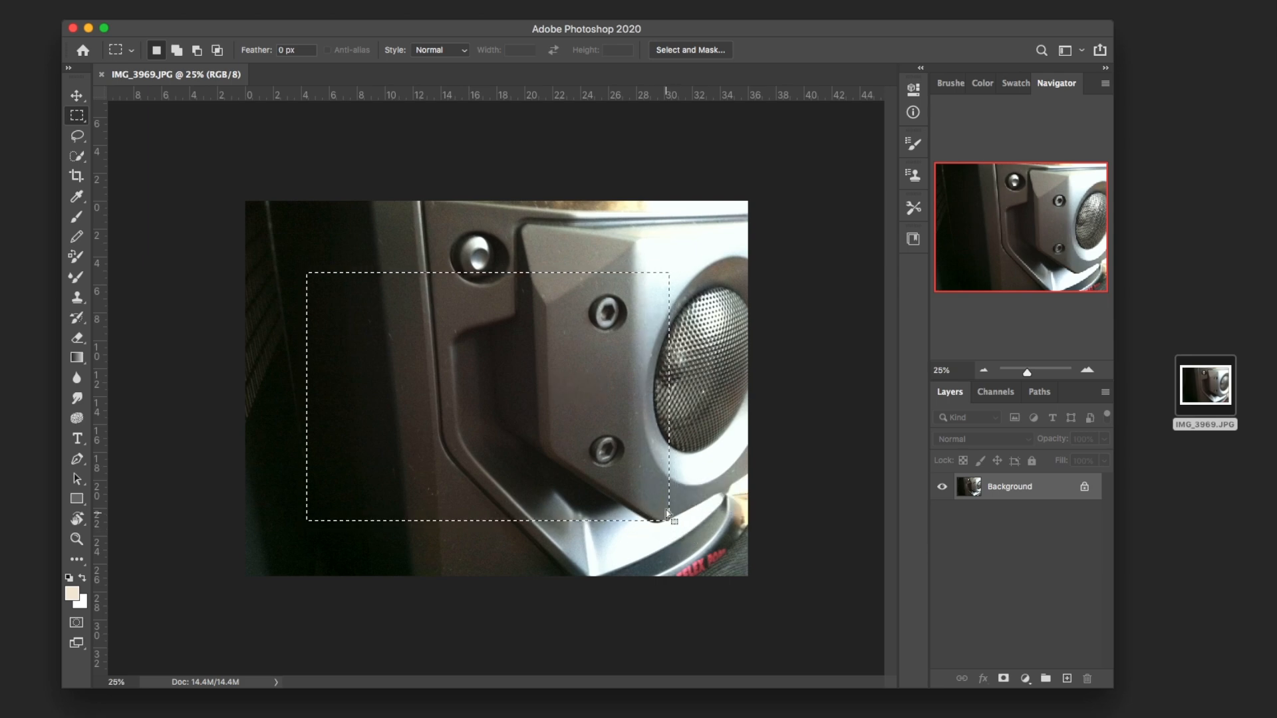
click(435, 241)
drag(410, 224, 592, 352)
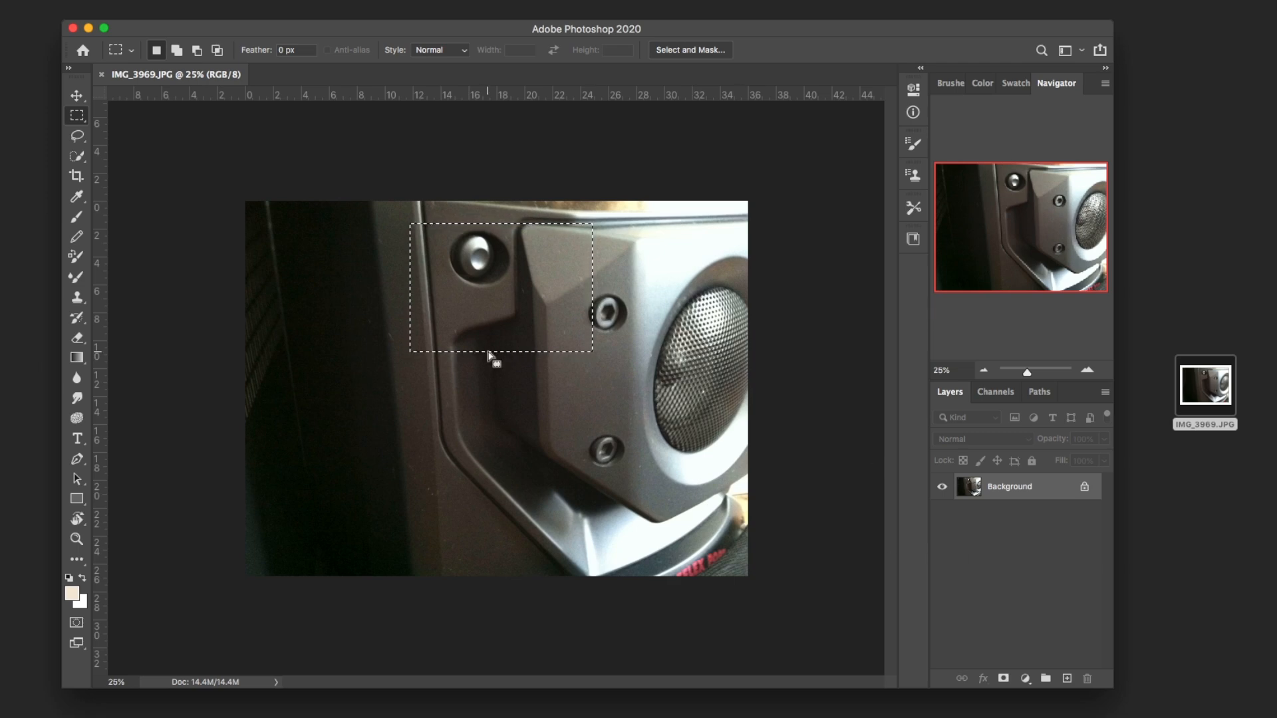
right_click(475, 322)
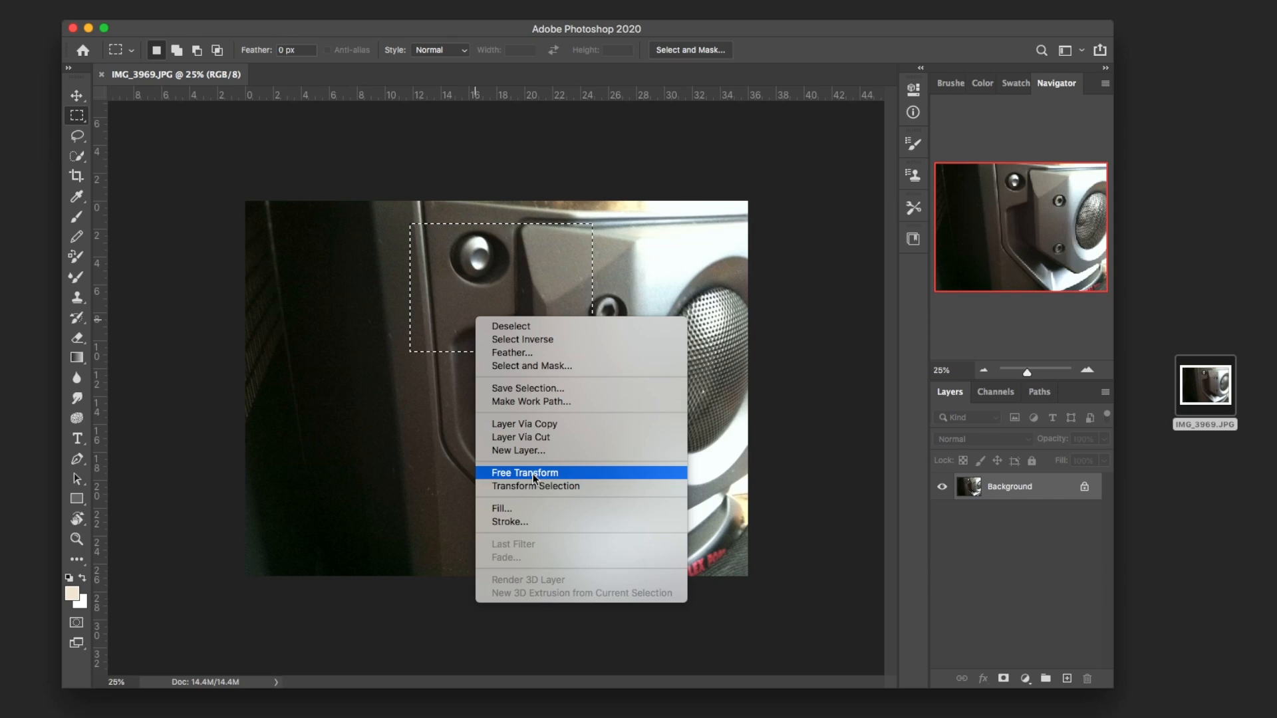
click(525, 424)
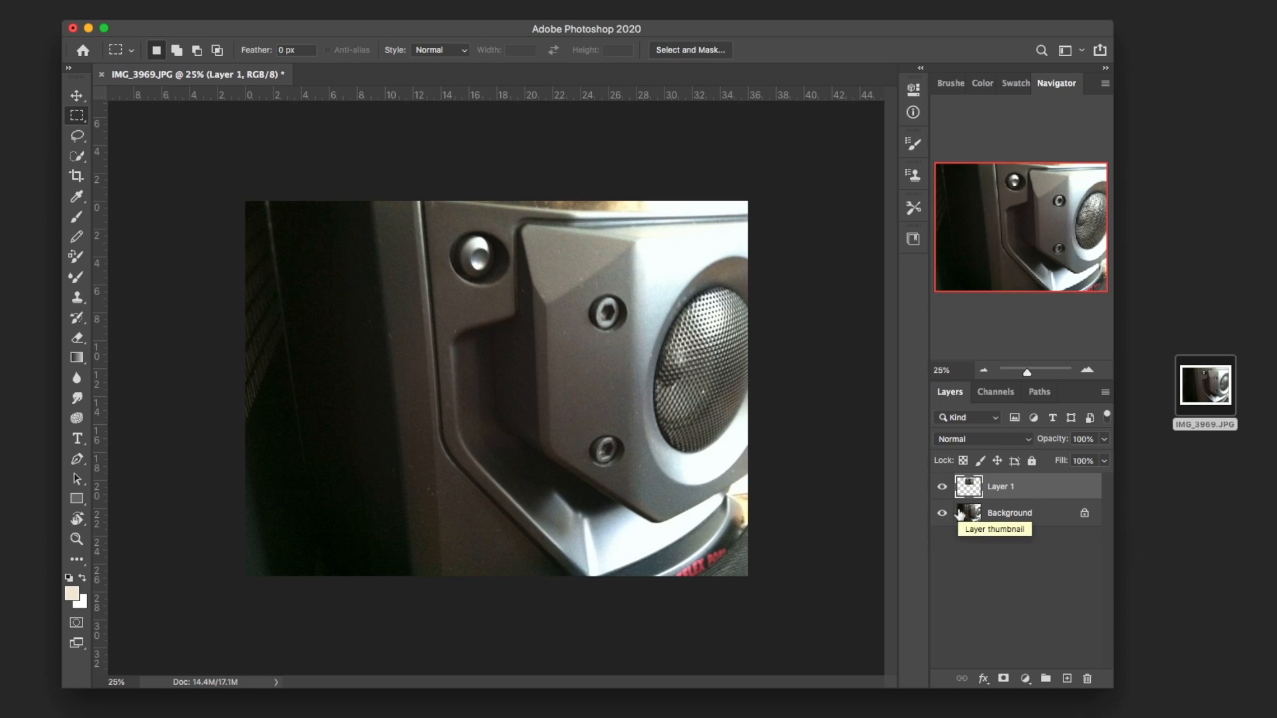
- Move the copied rectangular piece down over the dark lower-left part of the photo
click(76, 95)
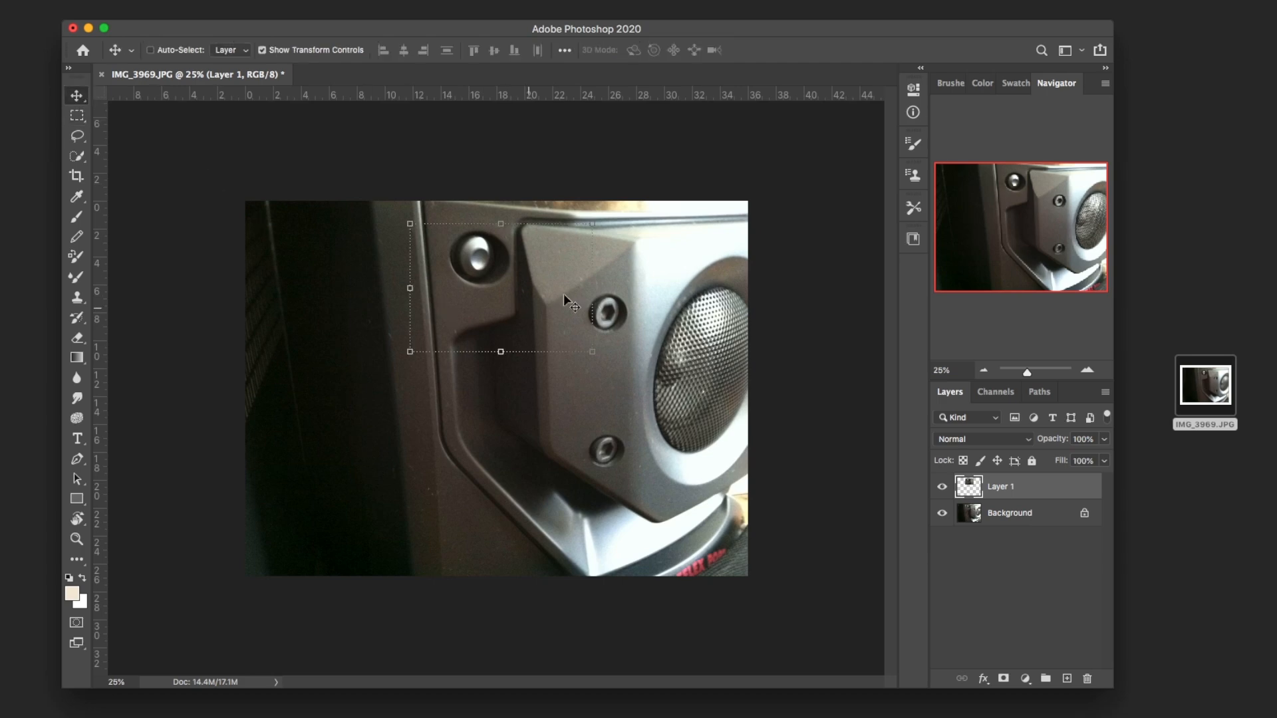
drag(564, 277, 426, 407)
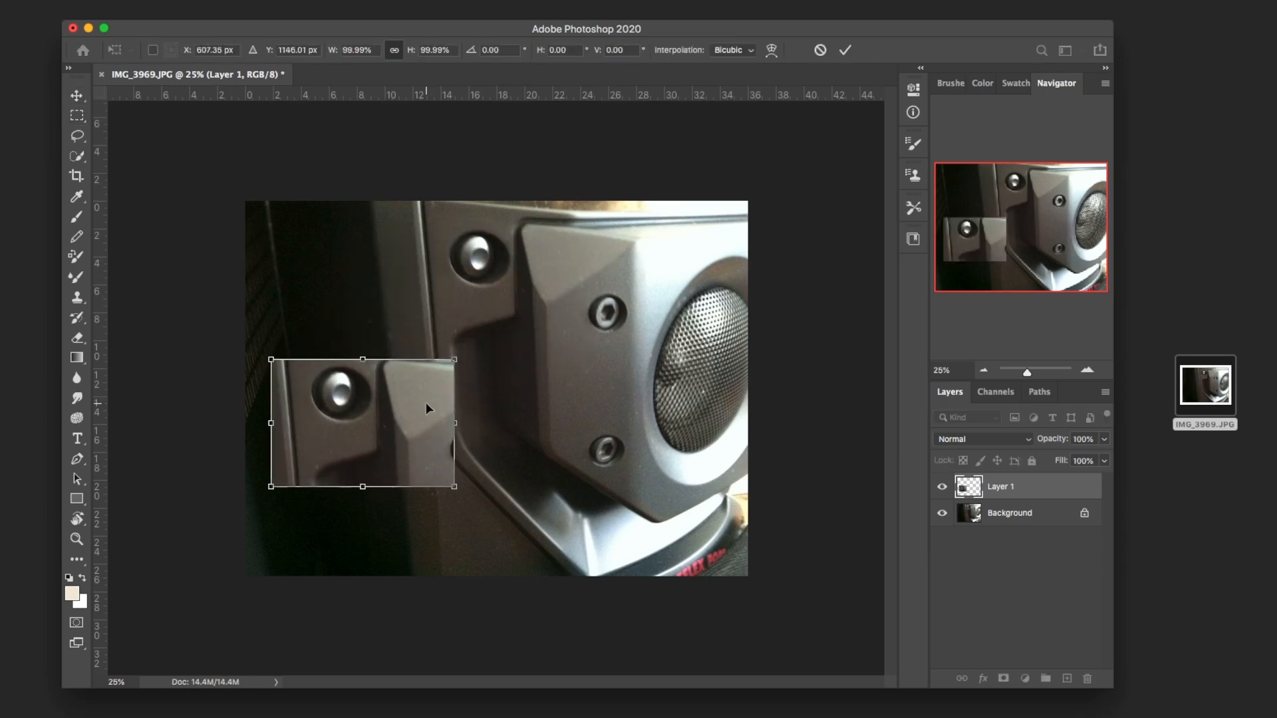
click(76, 95)
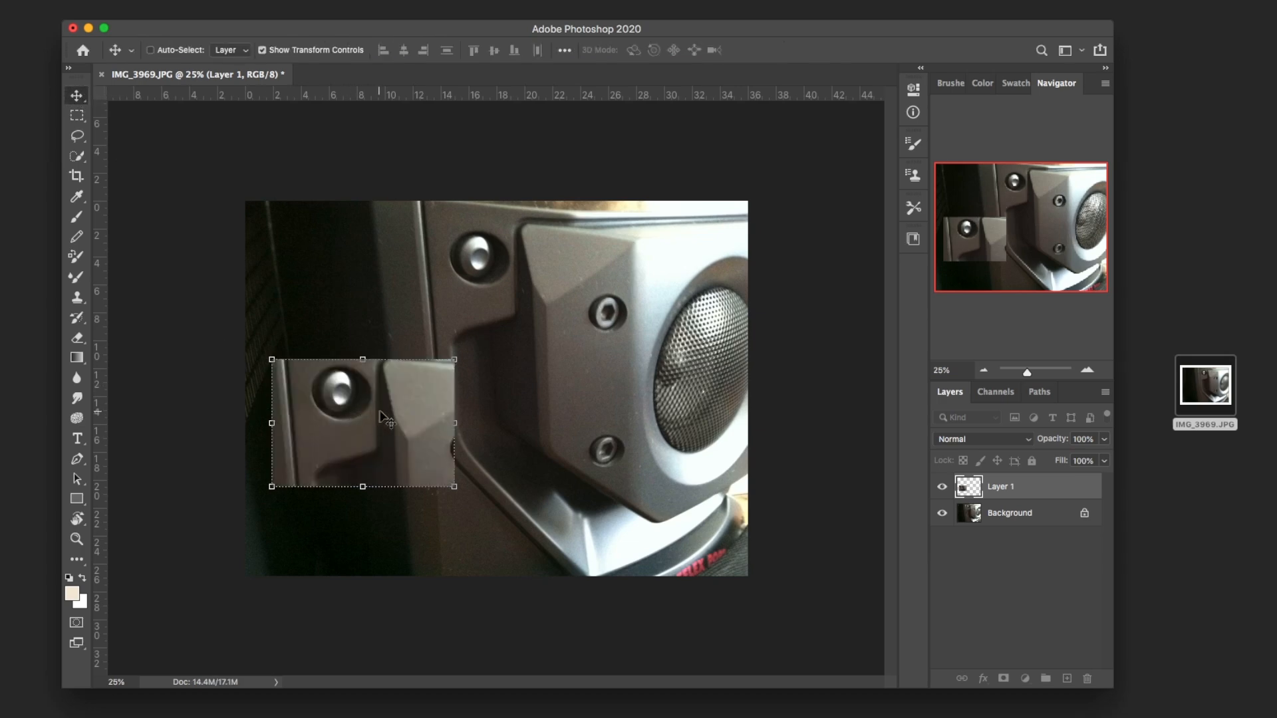
drag(383, 419, 467, 461)
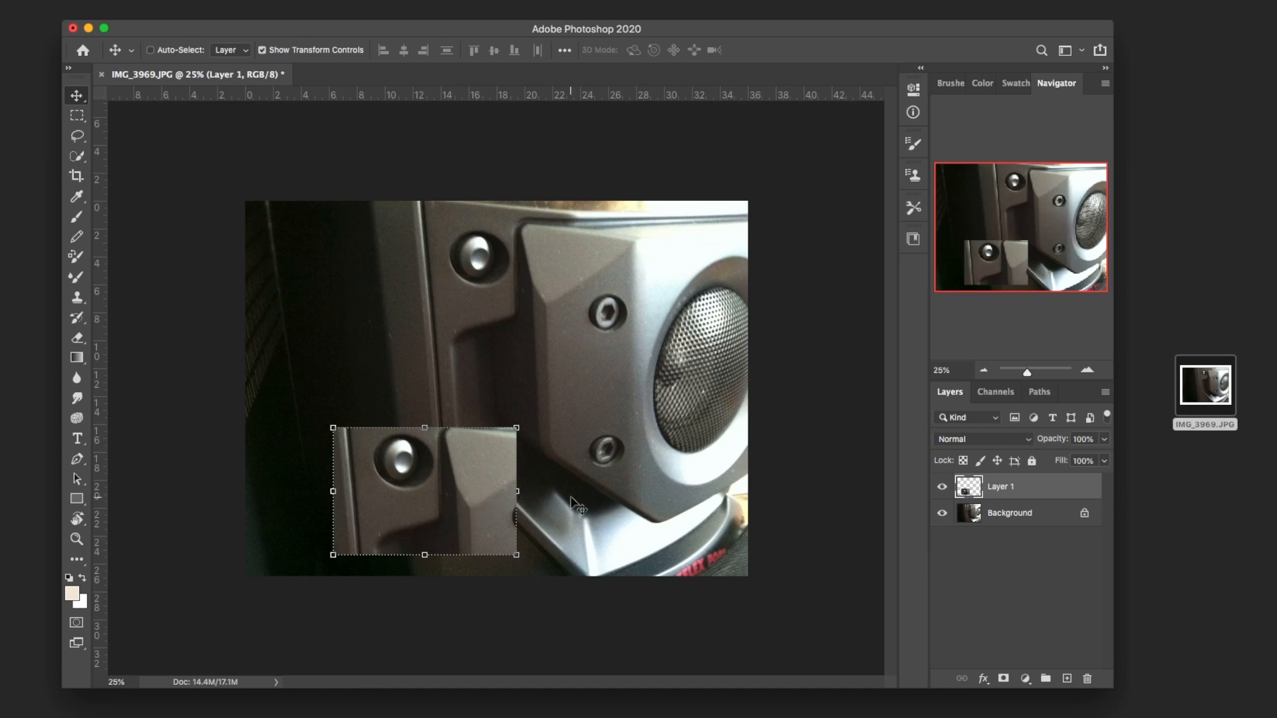
- Stretch the copied rectangular piece to about 102% width and 235% height and apply the transform
drag(519, 493, 390, 492)
drag(360, 427, 360, 256)
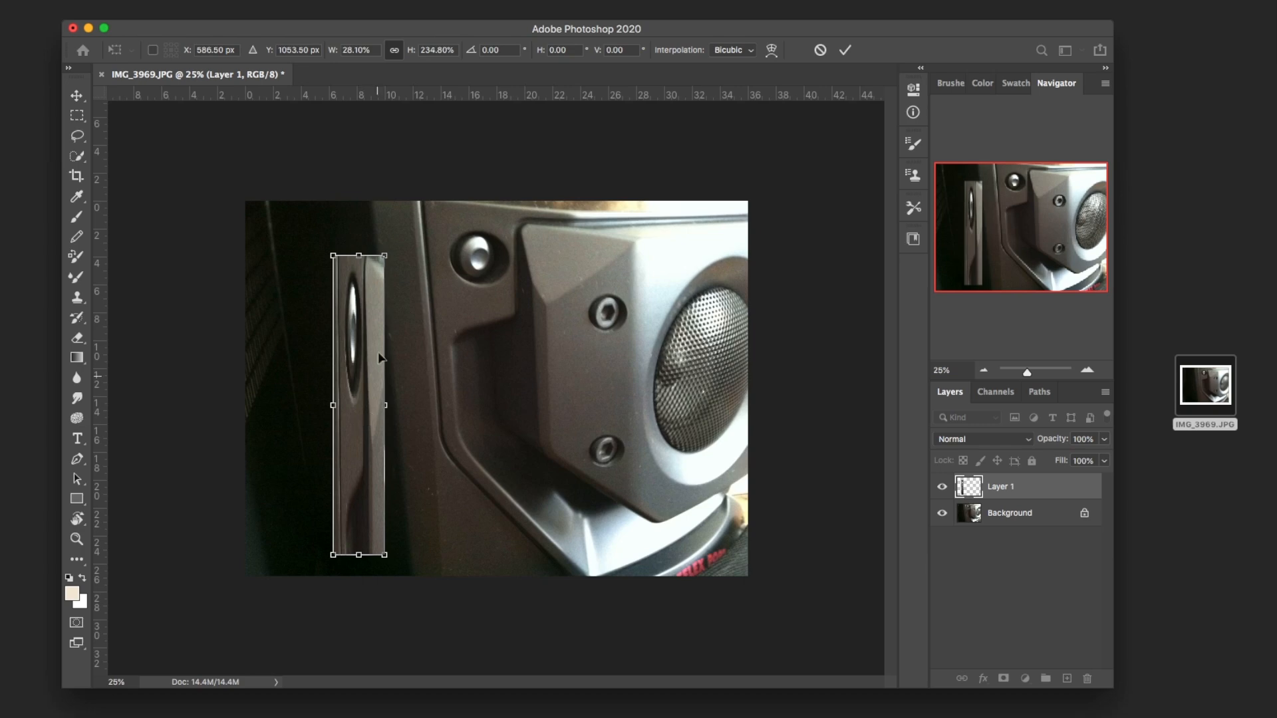
drag(387, 406, 520, 406)
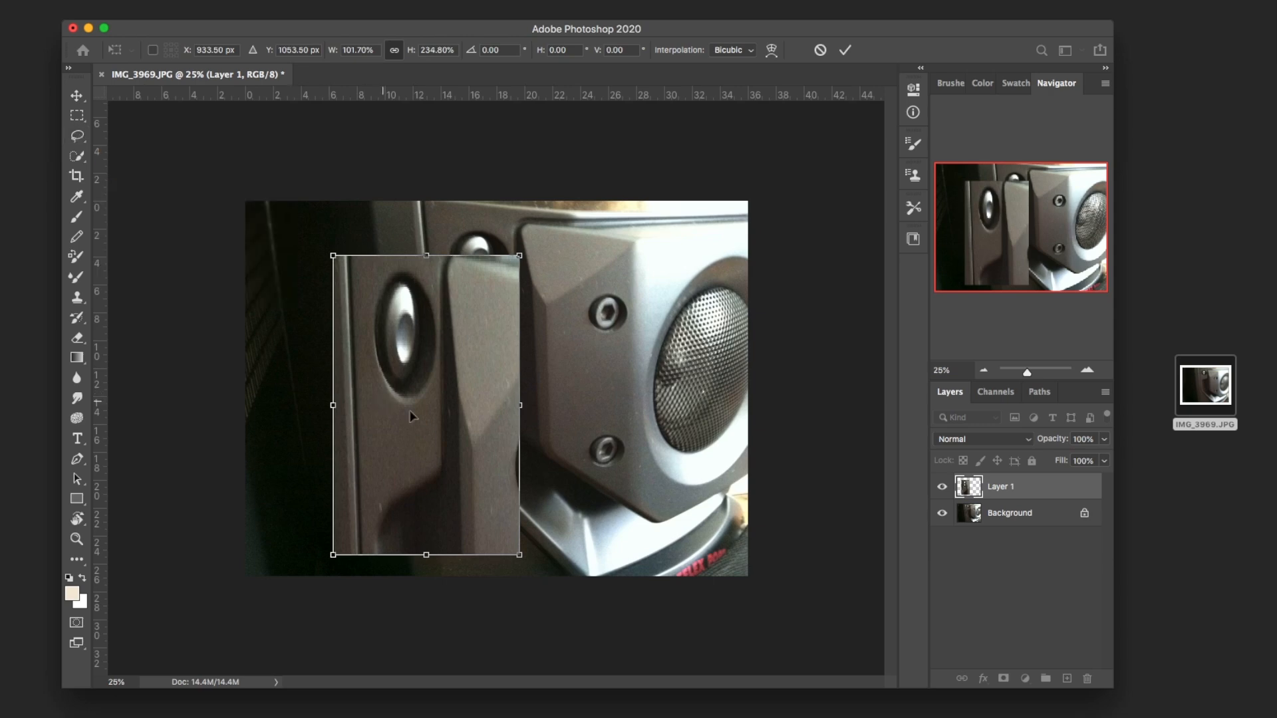
drag(558, 440, 558, 441)
click(76, 95)
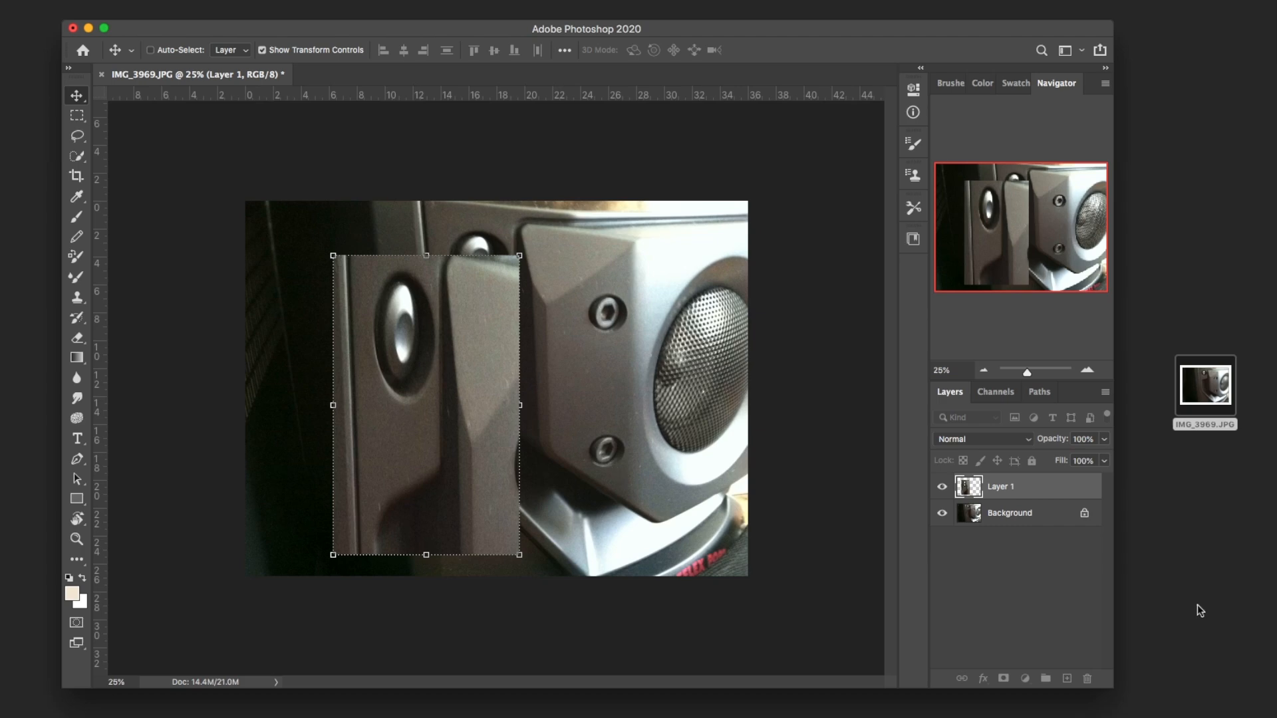
- Draw a freehand Lasso selection over the stretched piece on Layer 1, and deselect it
click(1010, 513)
click(1001, 487)
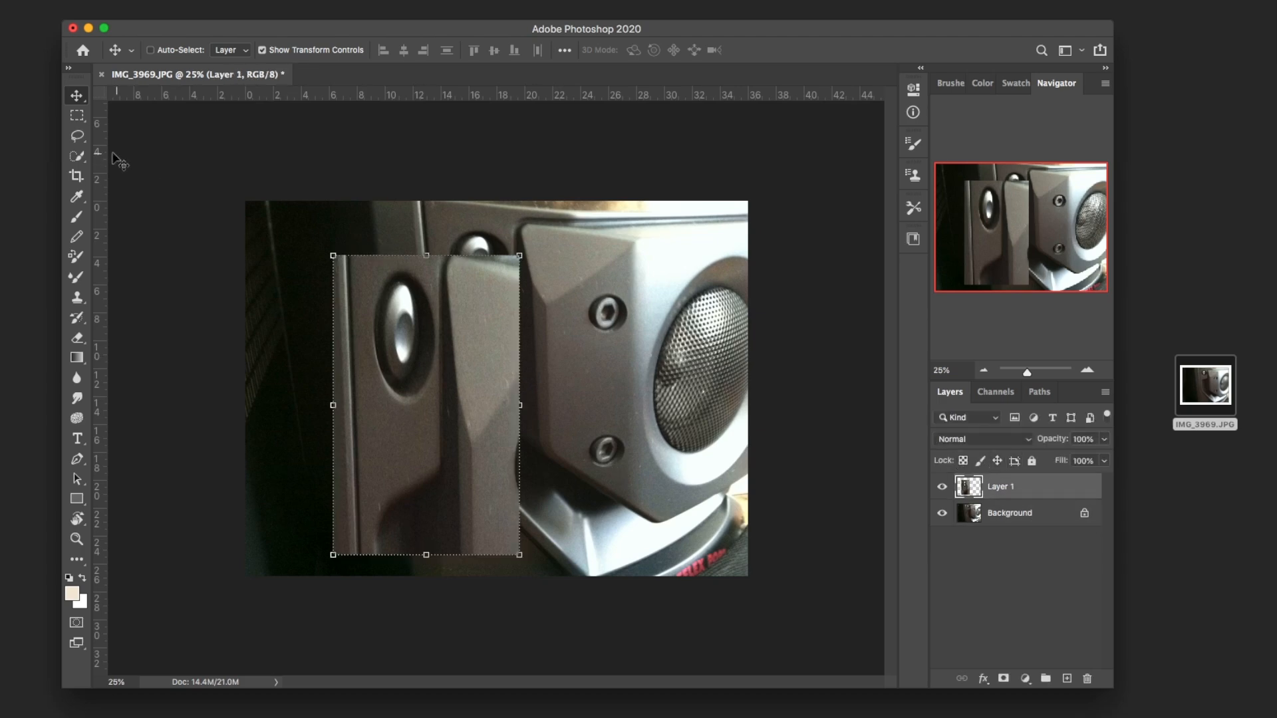
click(78, 136)
mouse_move(368, 344)
mouse_down()
mouse_move(401, 399)
mouse_move(443, 408)
mouse_move(486, 449)
mouse_move(419, 489)
mouse_move(351, 466)
mouse_move(321, 392)
mouse_move(338, 355)
mouse_move(369, 346)
mouse_up()
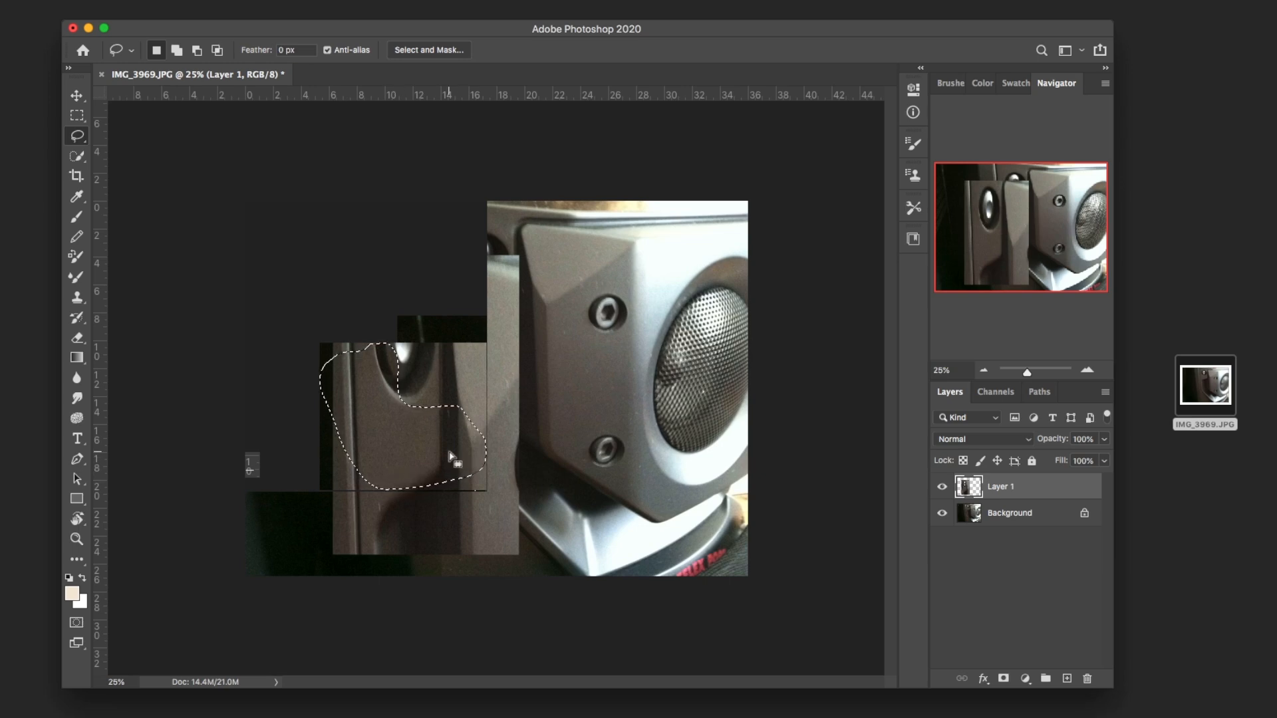
key(super+d)
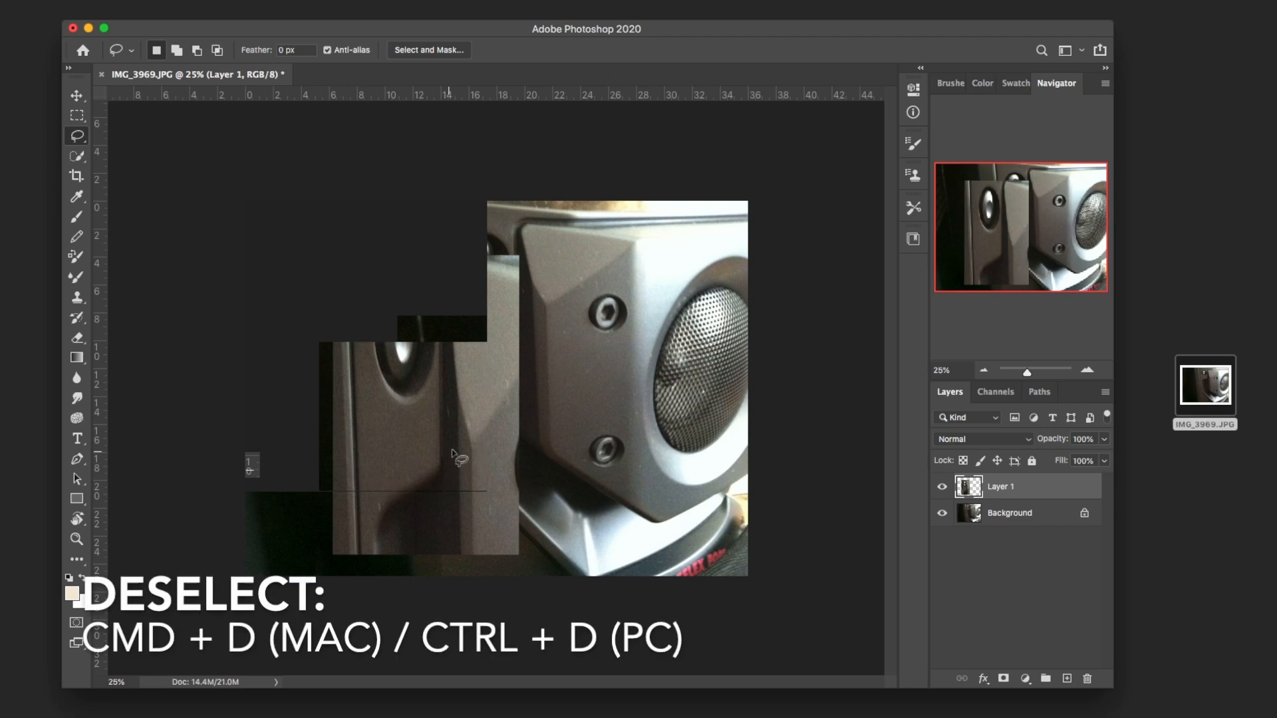
- Make the Background layer active and hide Layer 1
click(1004, 517)
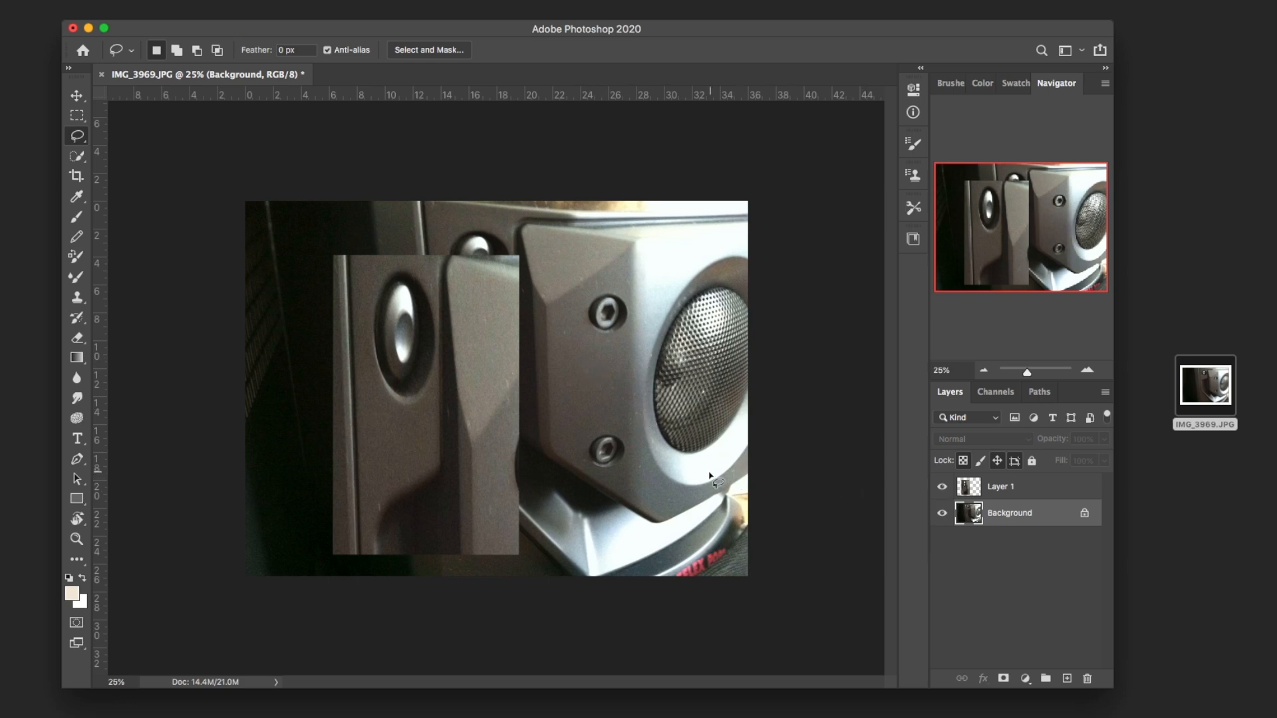
click(942, 487)
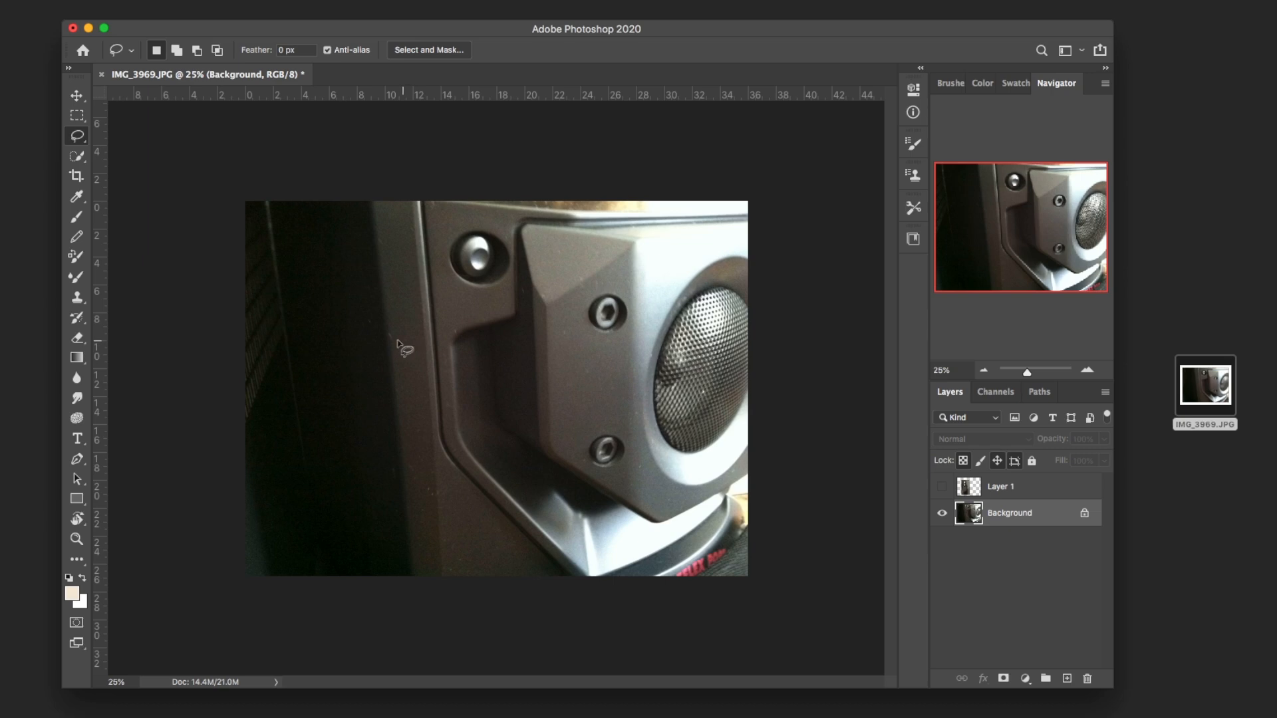
click(943, 487)
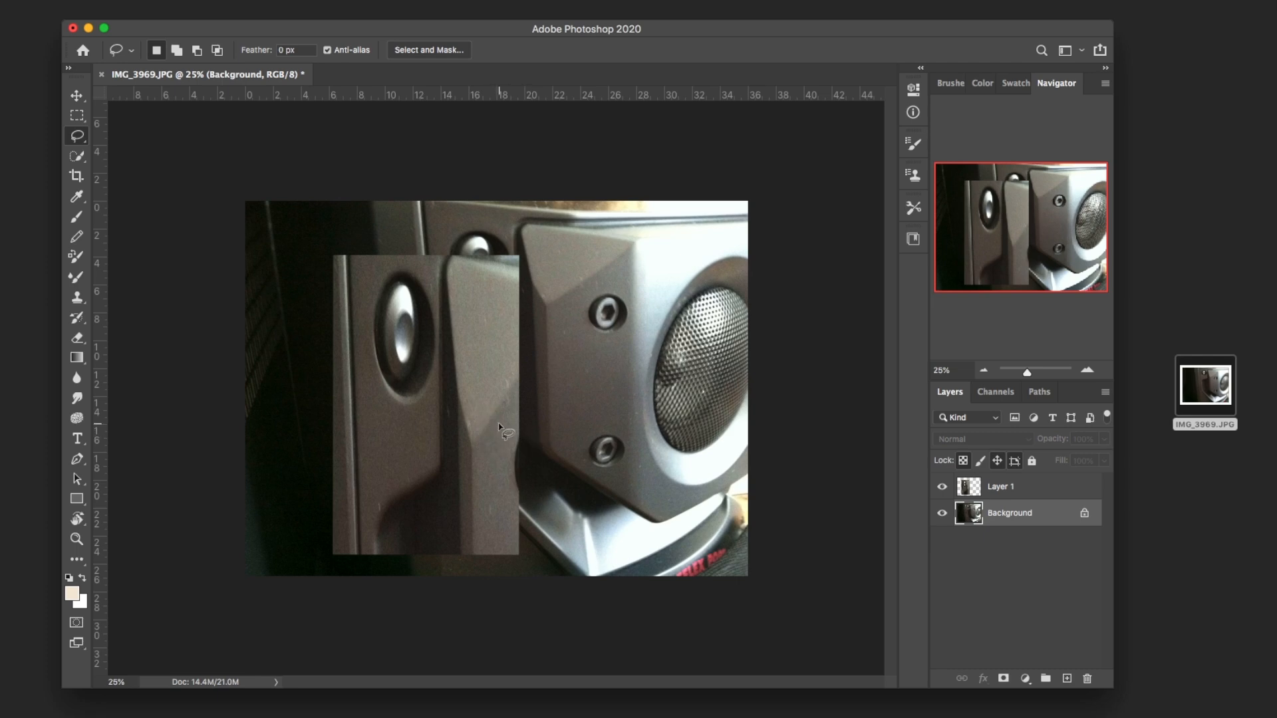
click(943, 488)
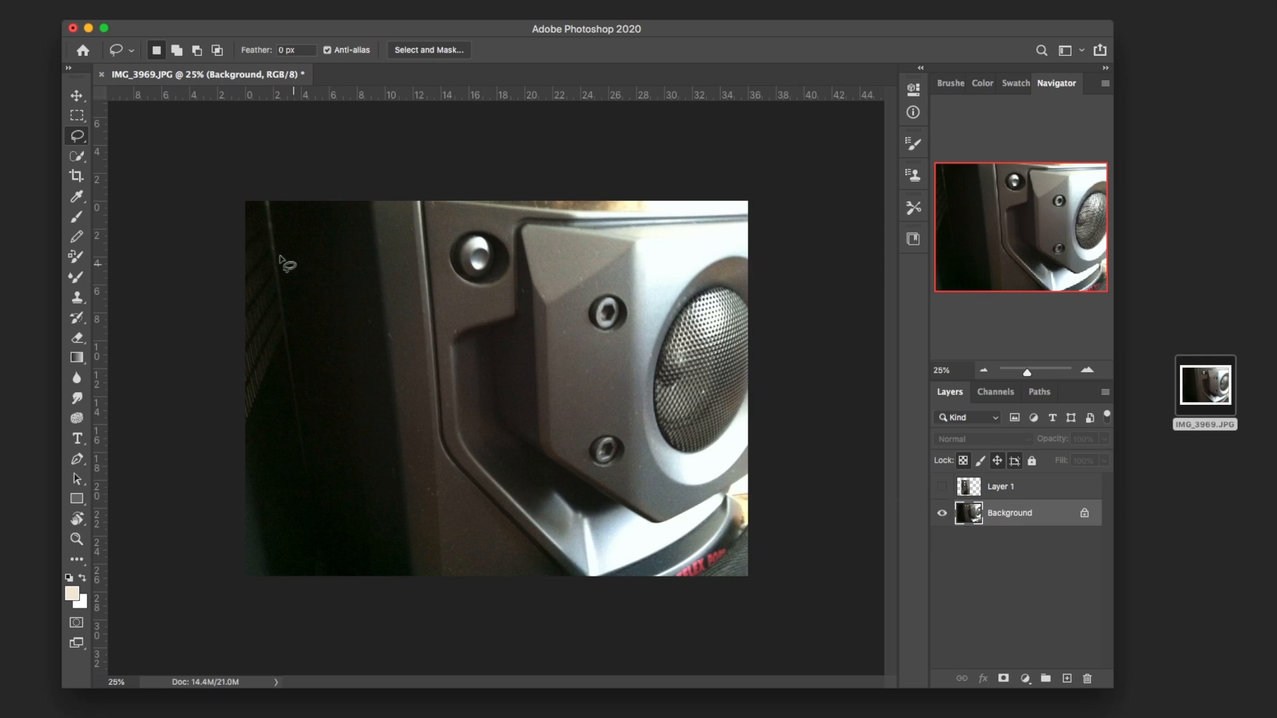
- Select a rounded area around the upper knob with the Lasso tool and copy it to a new layer
mouse_move(444, 230)
mouse_down()
mouse_move(418, 266)
mouse_move(550, 347)
mouse_move(569, 278)
mouse_move(501, 222)
mouse_move(443, 230)
mouse_up()
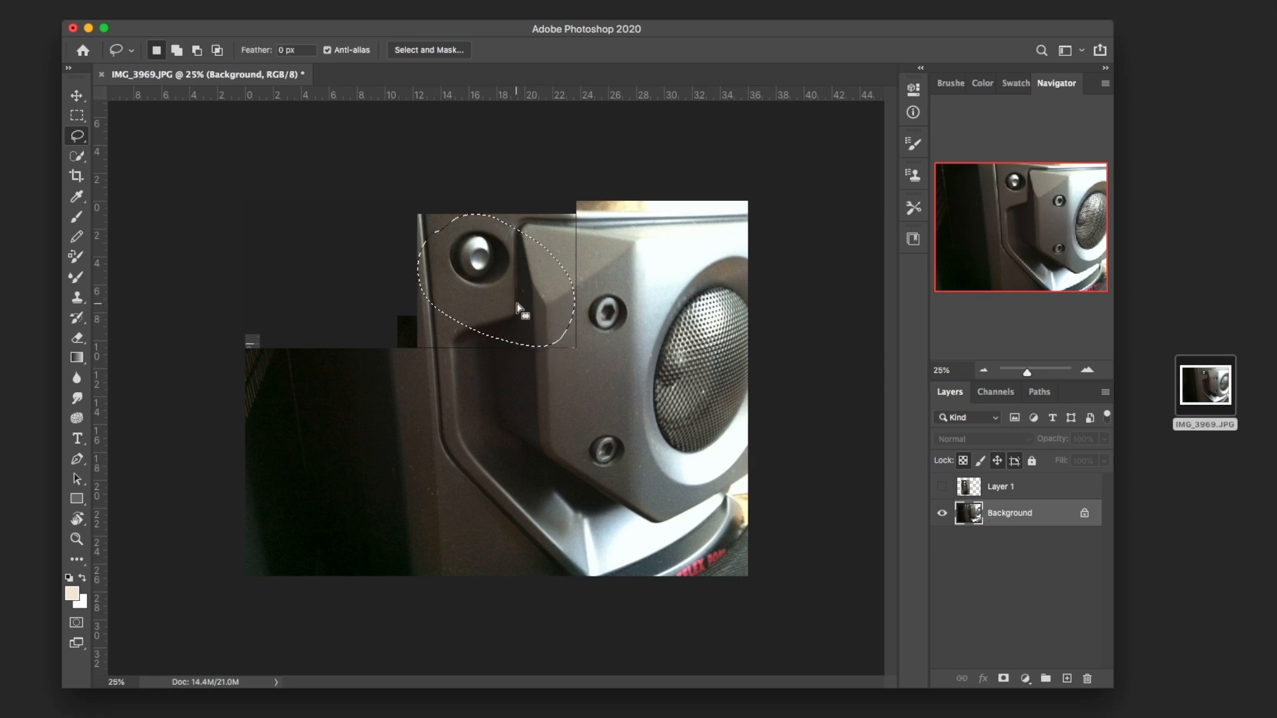
right_click(481, 286)
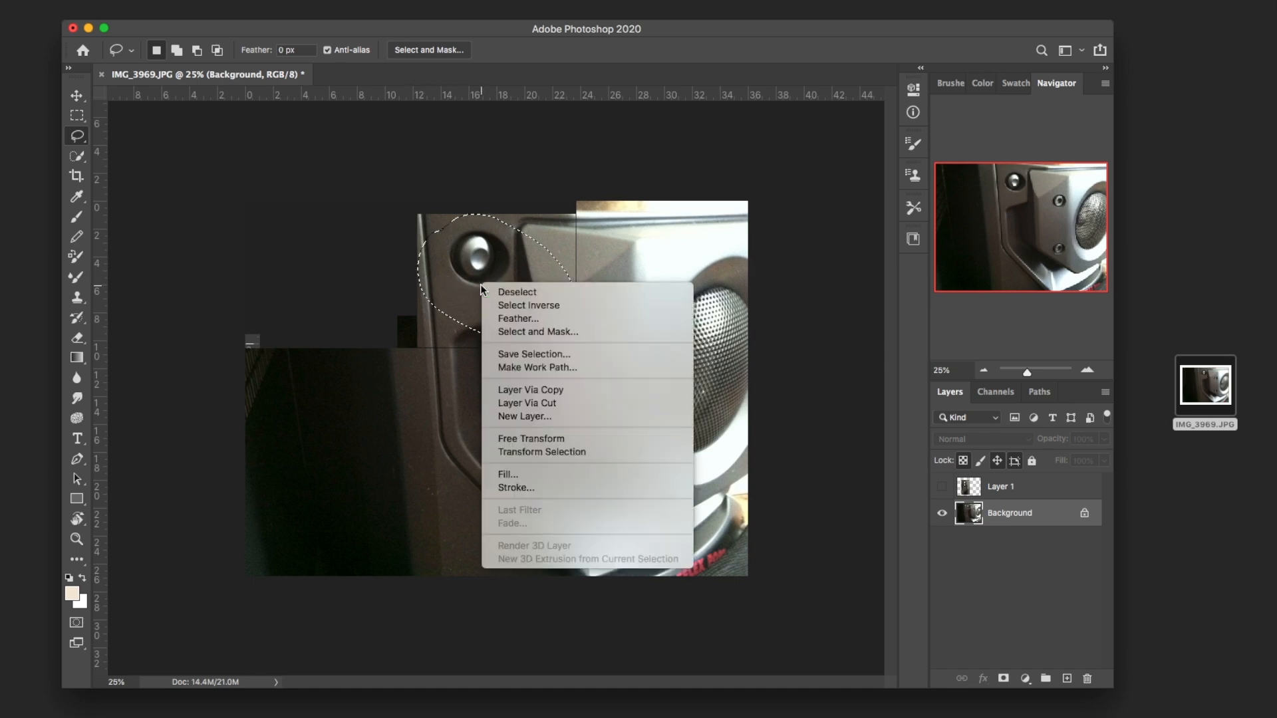
click(525, 391)
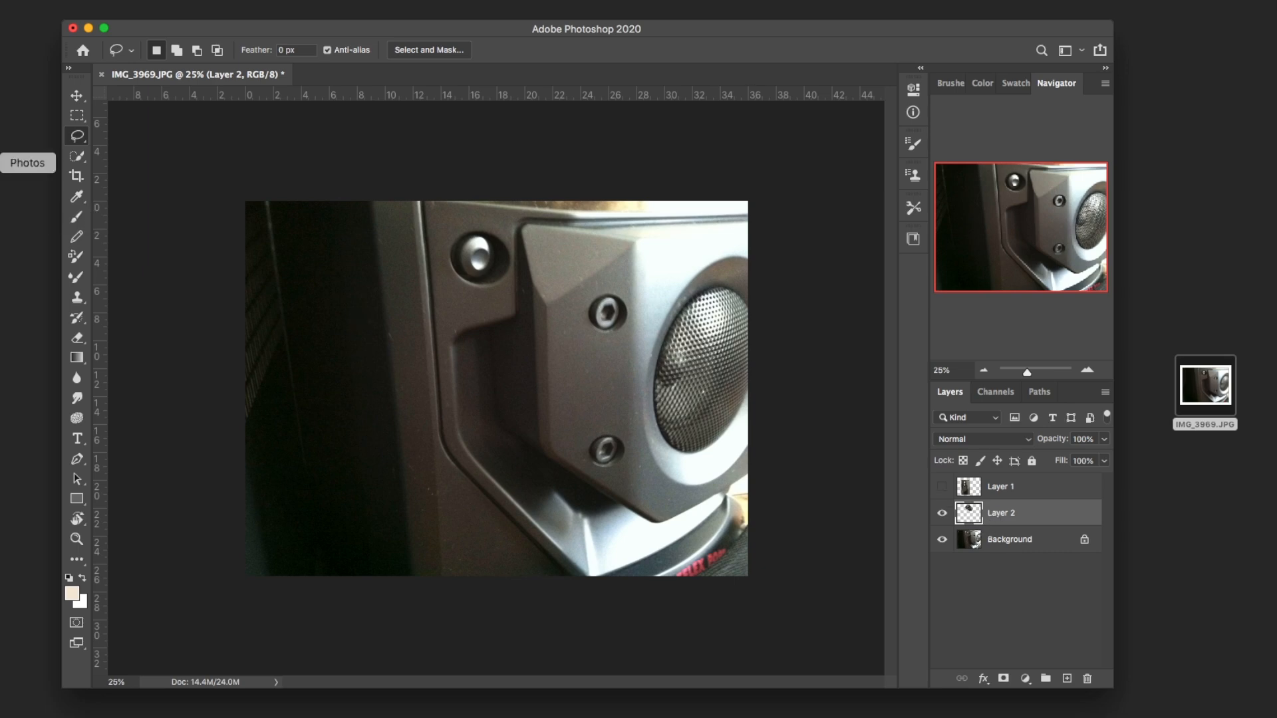
- Move the copied knob piece on Layer 2 to the dark lower-left part of the photo and rotate it about -69°
click(77, 96)
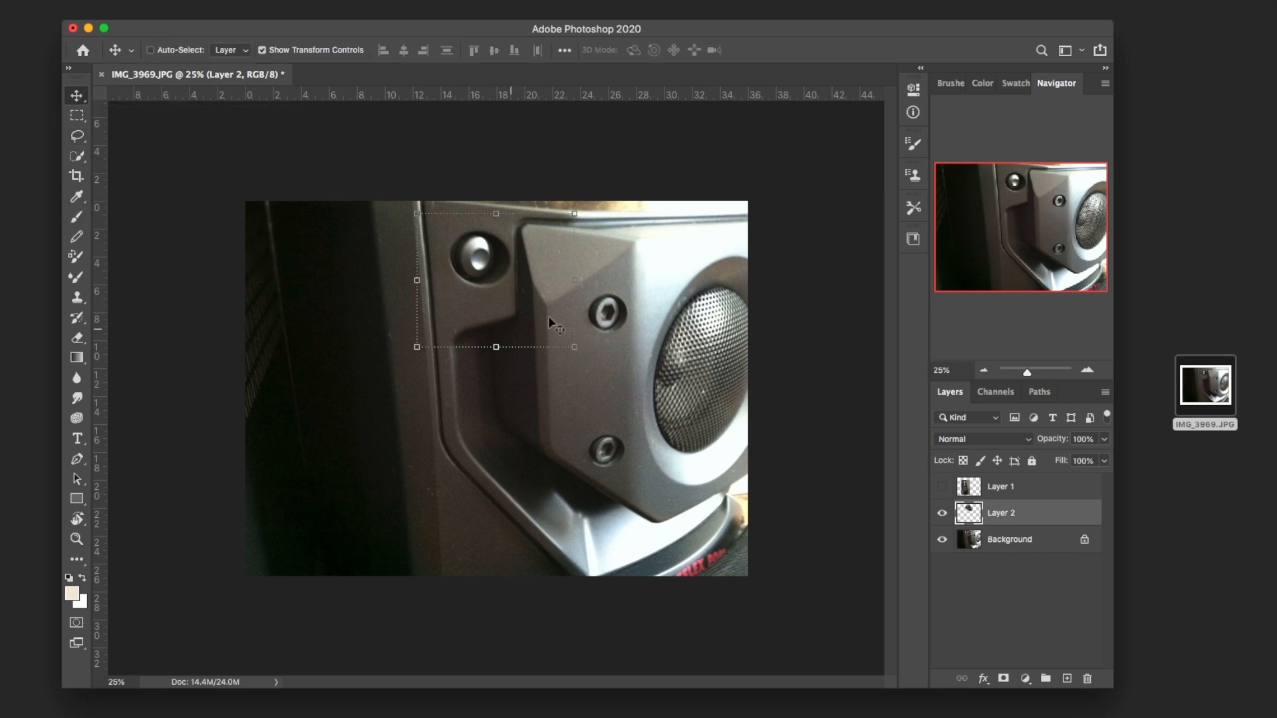
click(572, 211)
drag(515, 292, 381, 479)
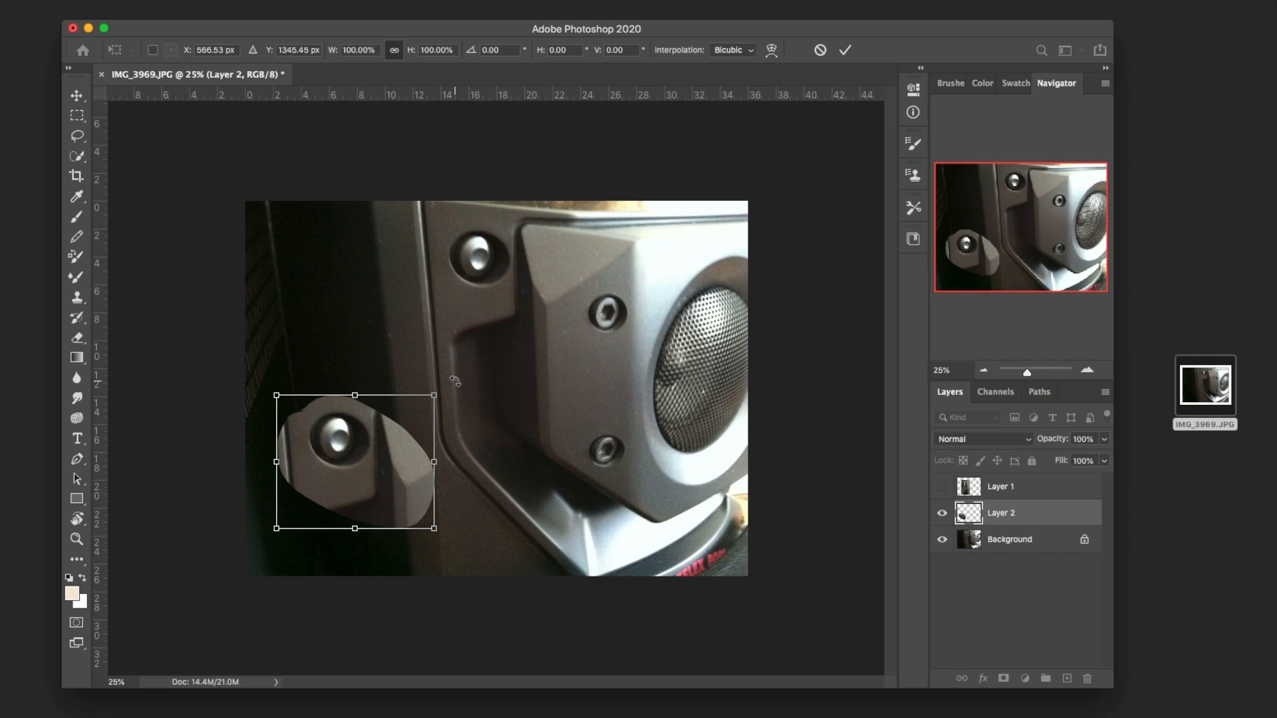
drag(455, 381, 317, 341)
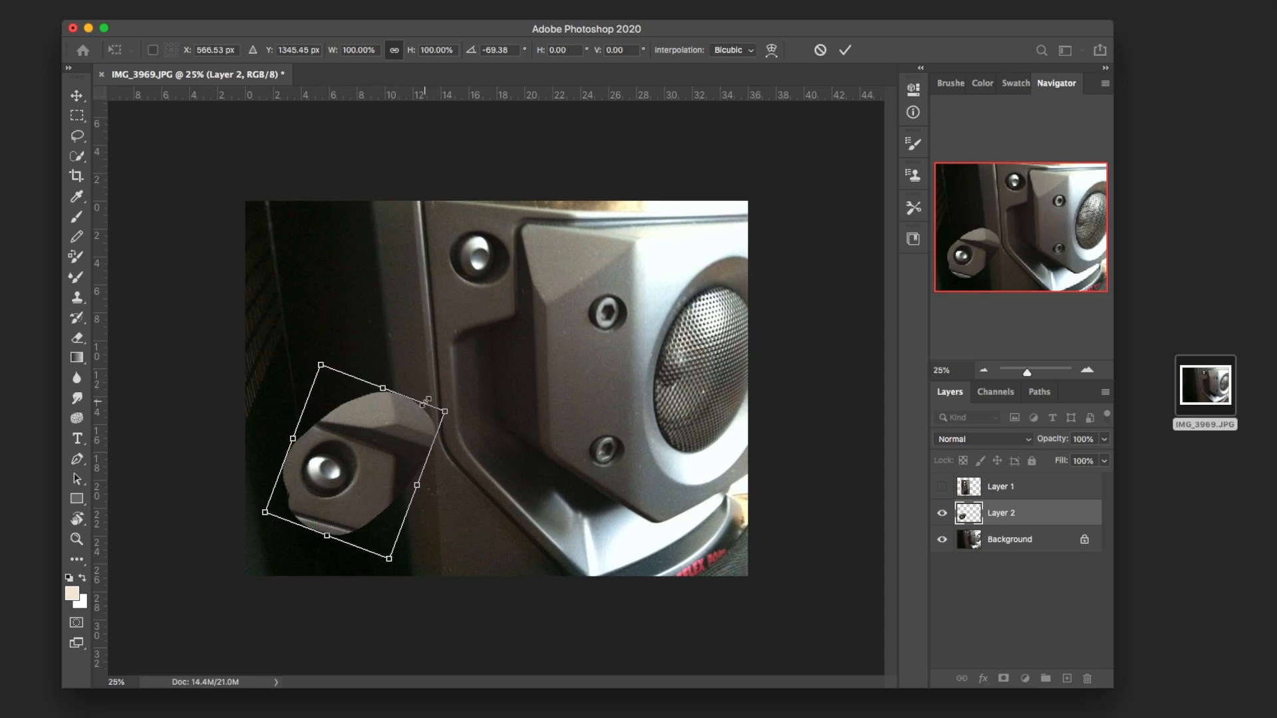
- Resize the rotated knob piece to about 72% width and 98% height
drag(383, 391, 429, 268)
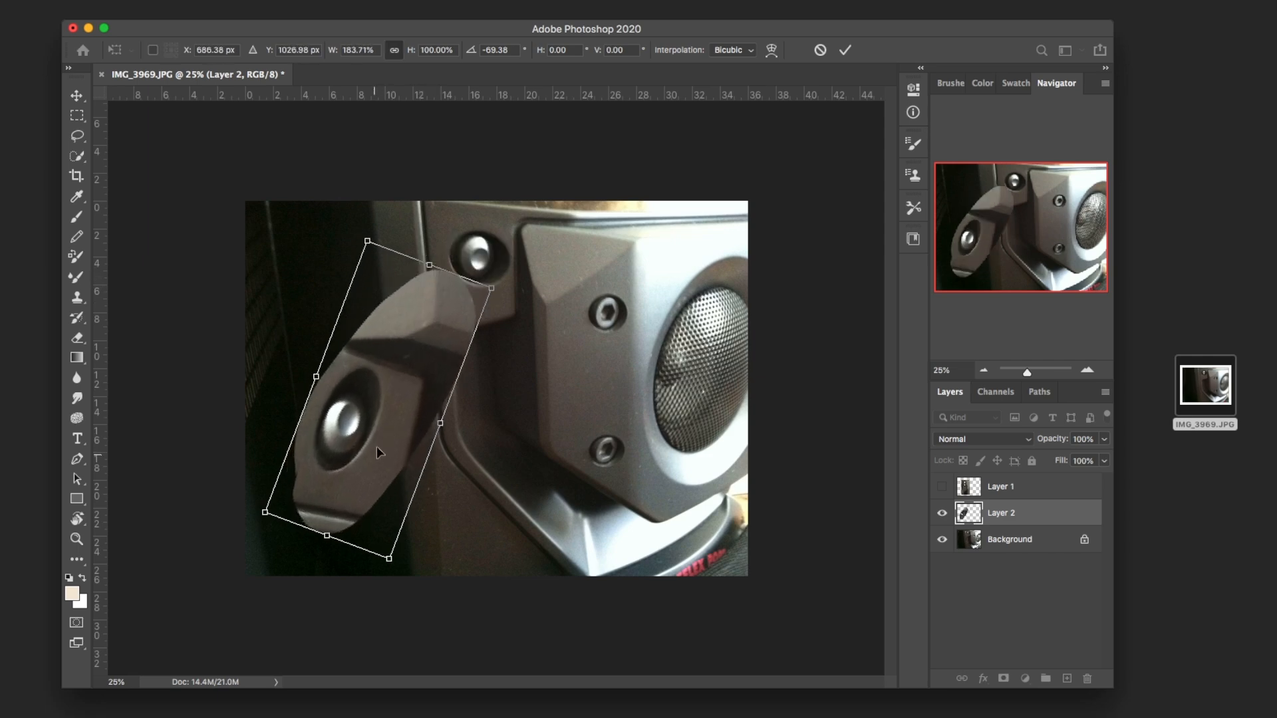
drag(440, 423, 374, 398)
drag(427, 264, 426, 450)
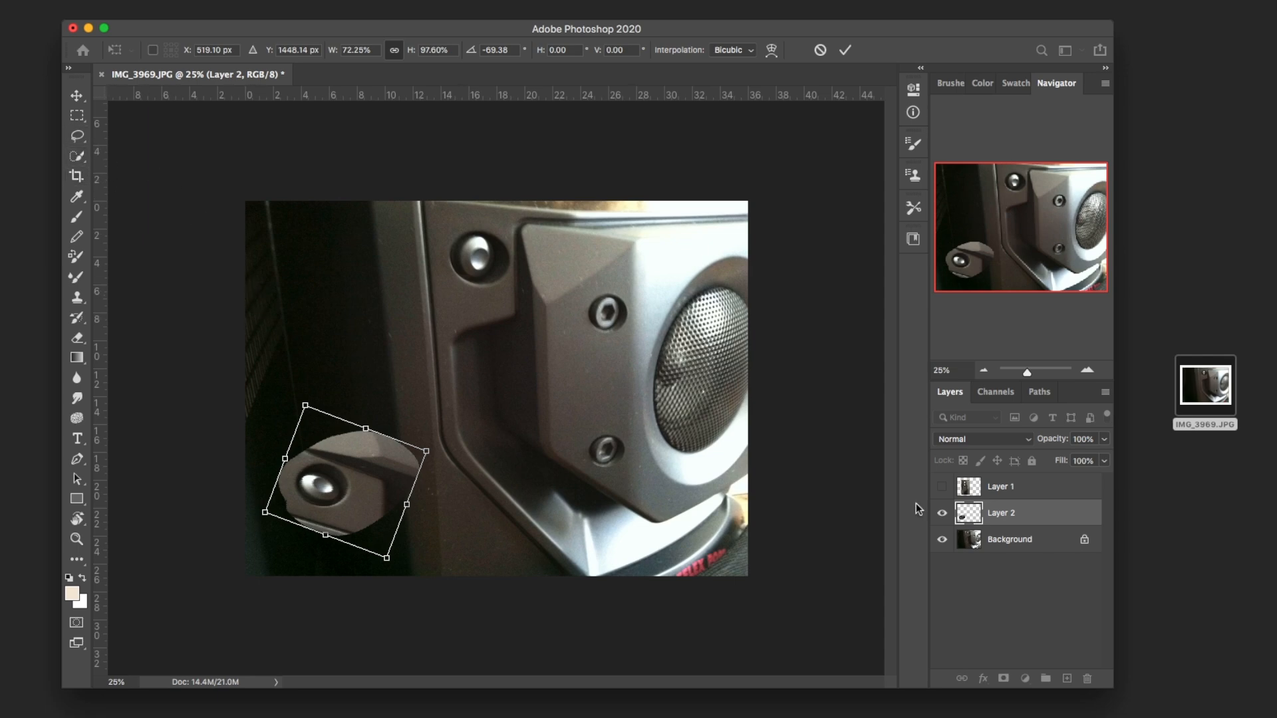
- Extend the canvas beyond the photo's right edge with the Crop tool, adding a white area, and apply the crop
click(79, 176)
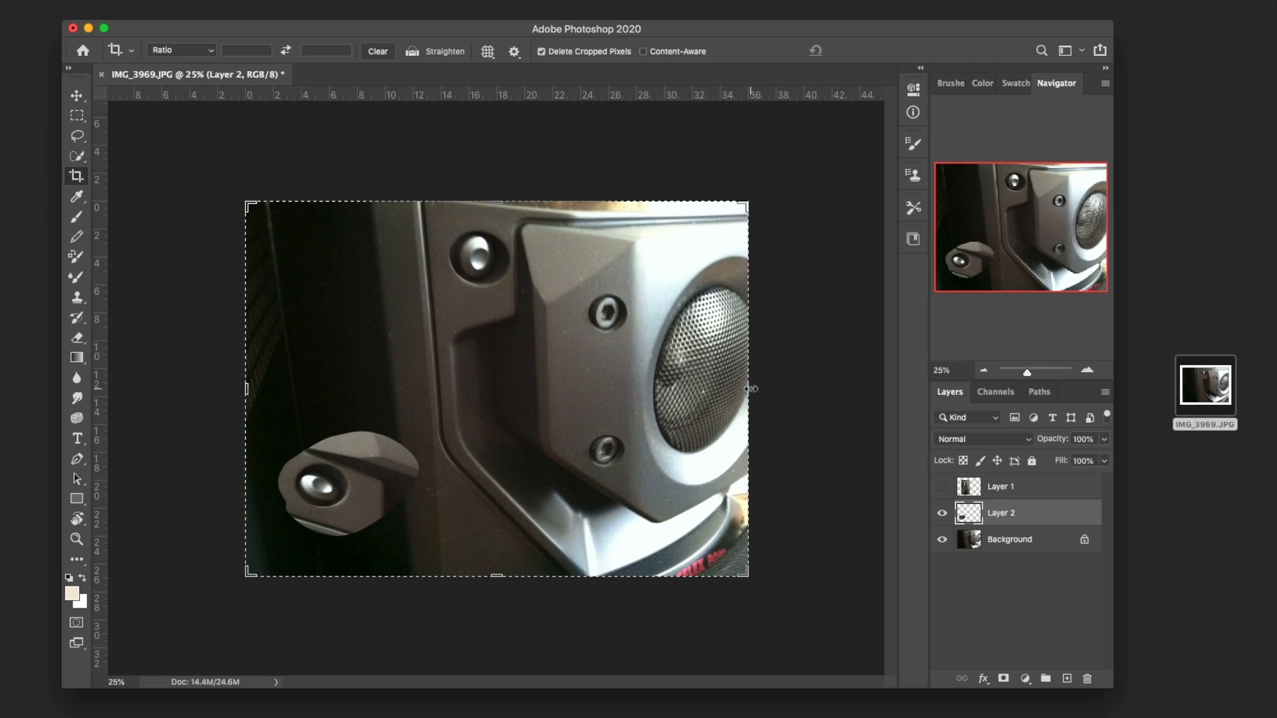
drag(751, 388, 840, 390)
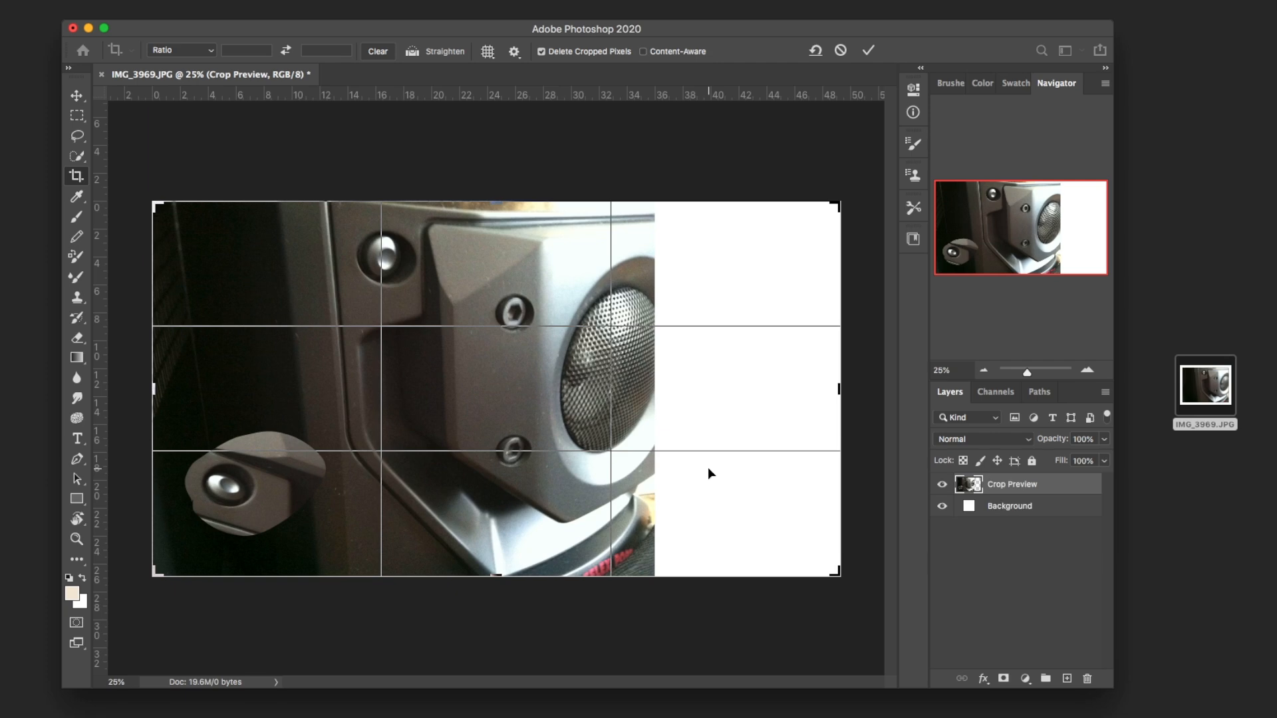
key(Return)
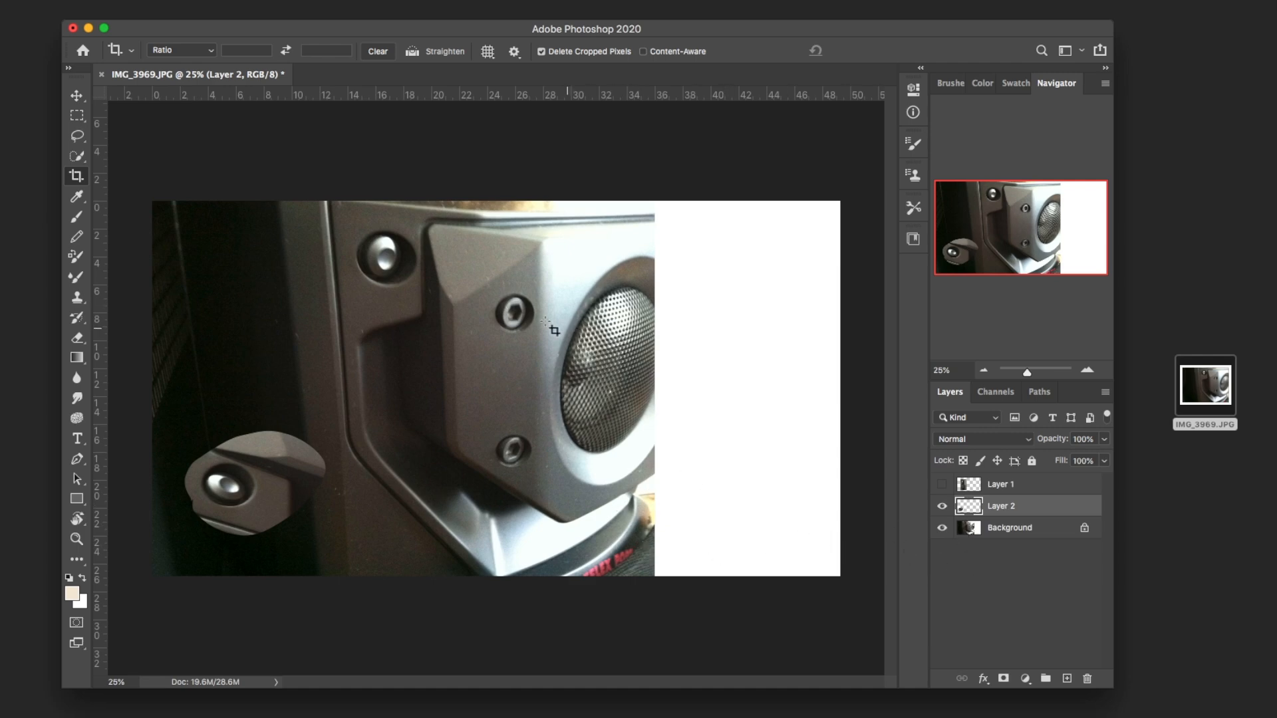
- Crop a strip off the top of the image, cutting through the upper knob
click(76, 176)
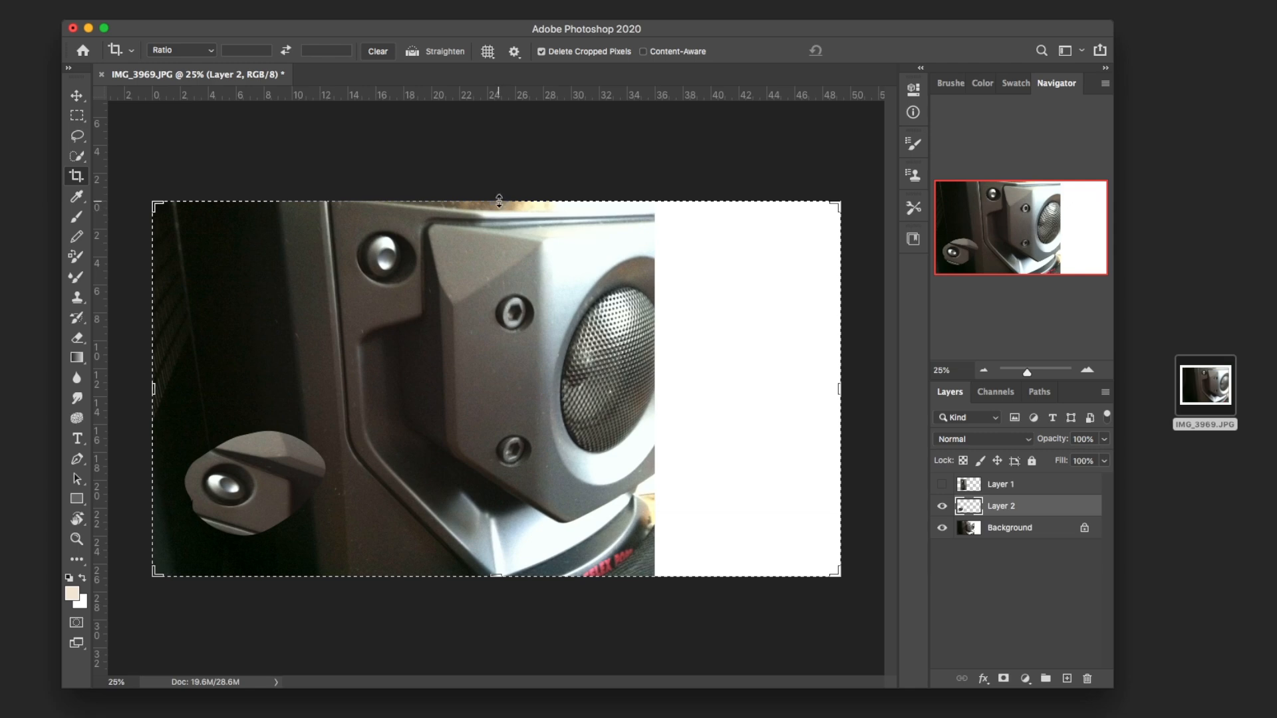
drag(499, 201, 496, 233)
key(Return)
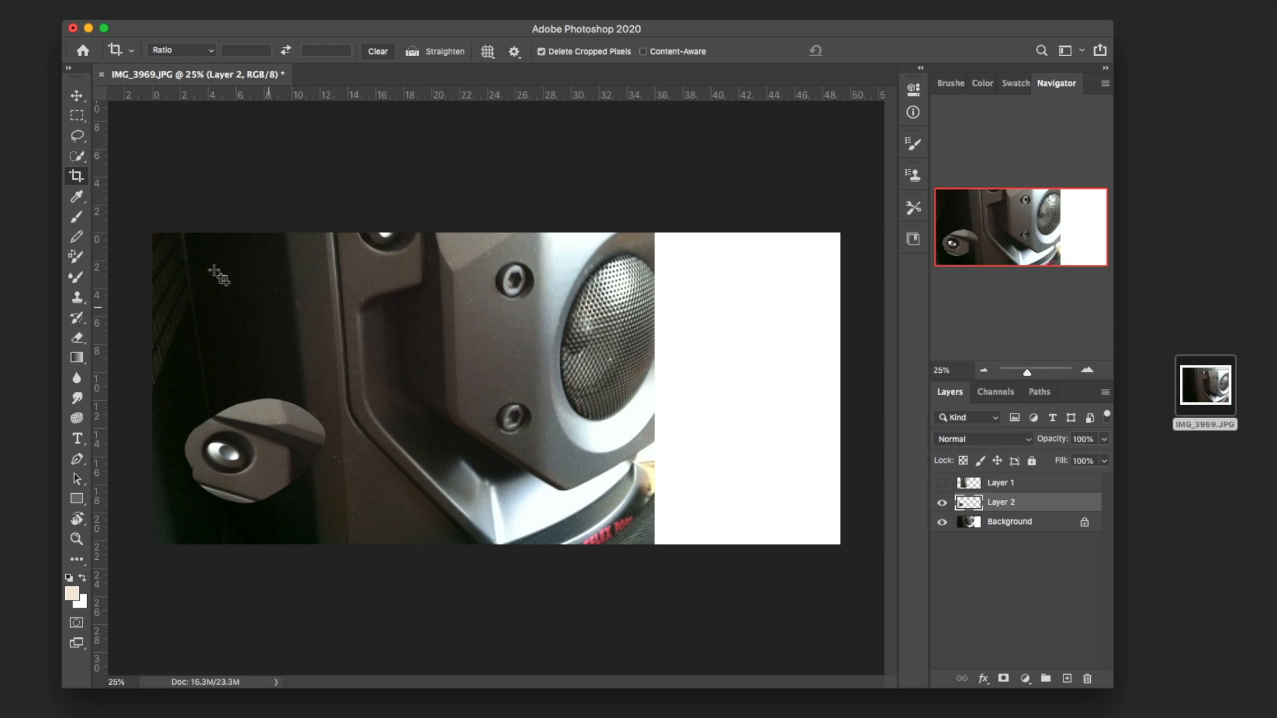
- Sample foreground colours with the Eyedropper from the copied knob piece and speaker body, ending on the dark grey-brown housing
click(77, 197)
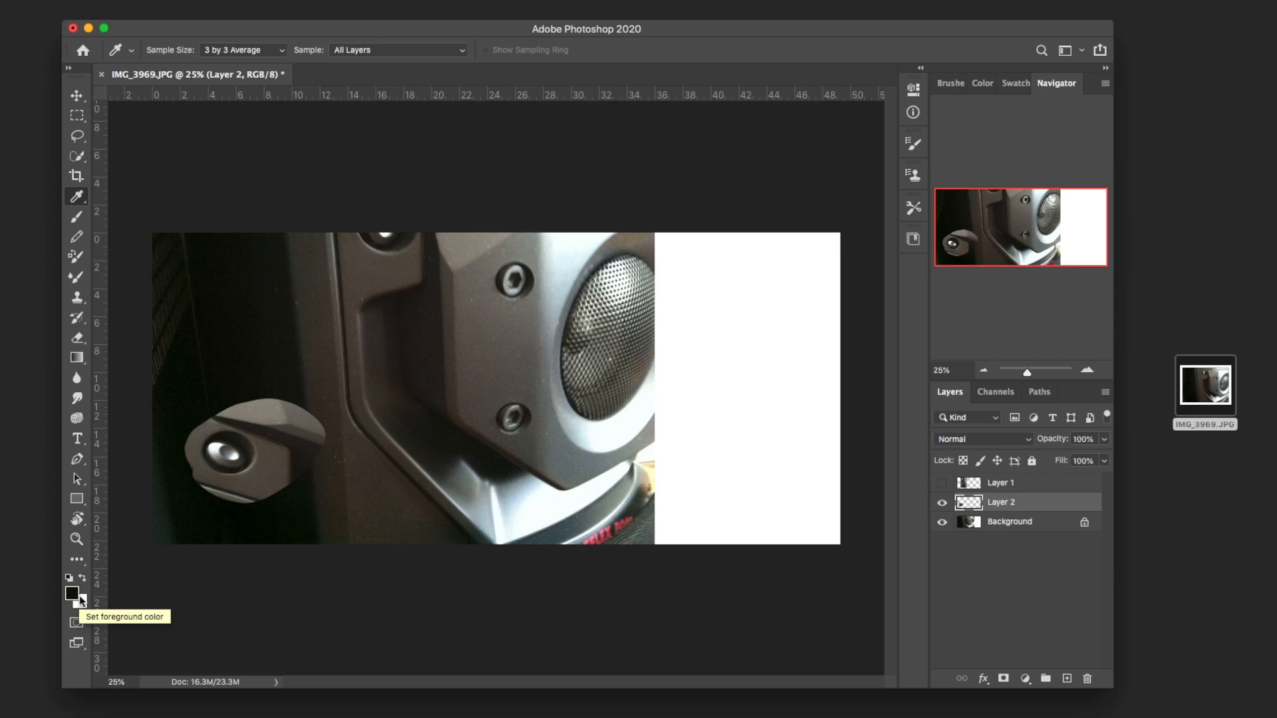
click(261, 408)
click(218, 454)
click(560, 452)
click(367, 281)
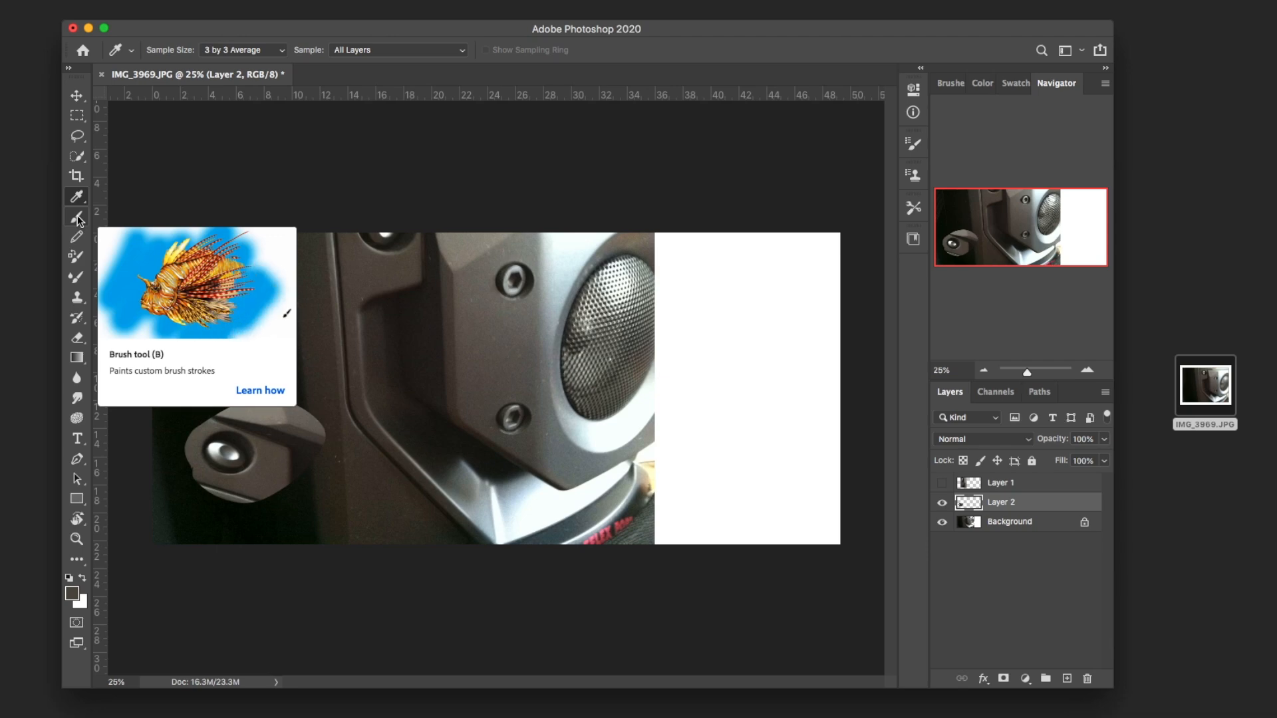
- Set the Brush size to 78 px and paint a wavy stroke from the speaker cone into the white area on Layer 2
click(78, 220)
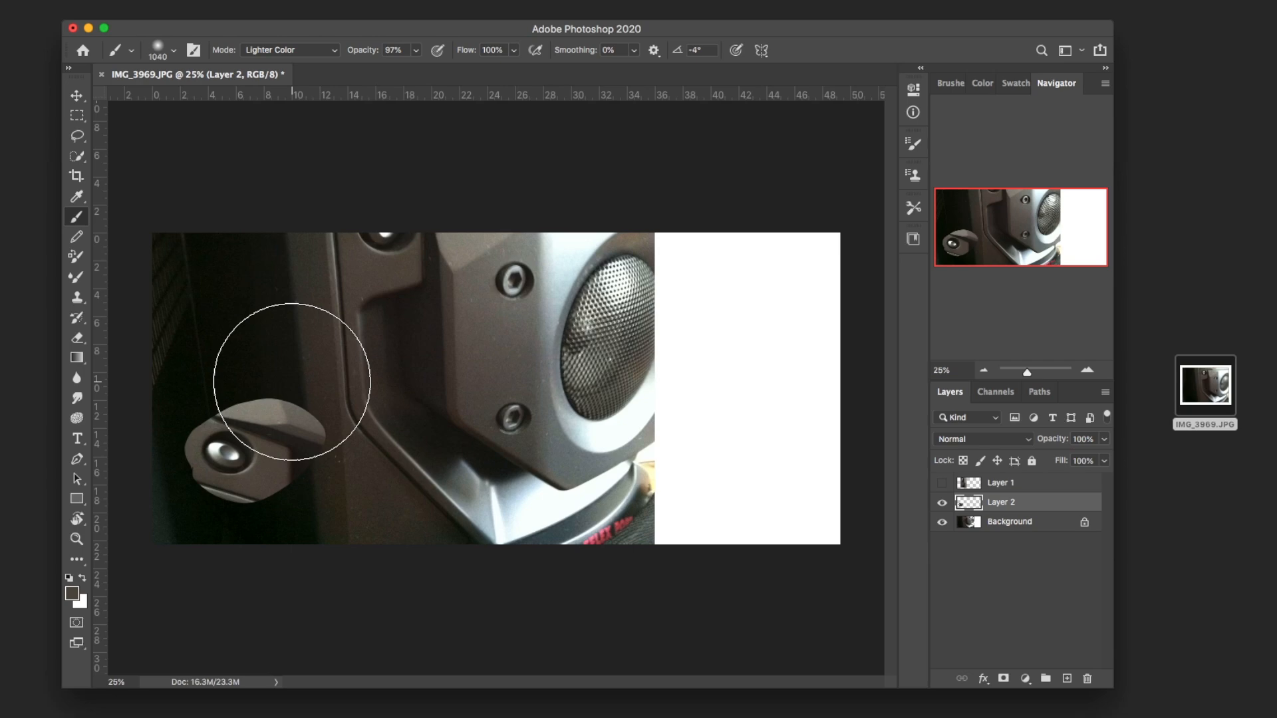
right_click(292, 382)
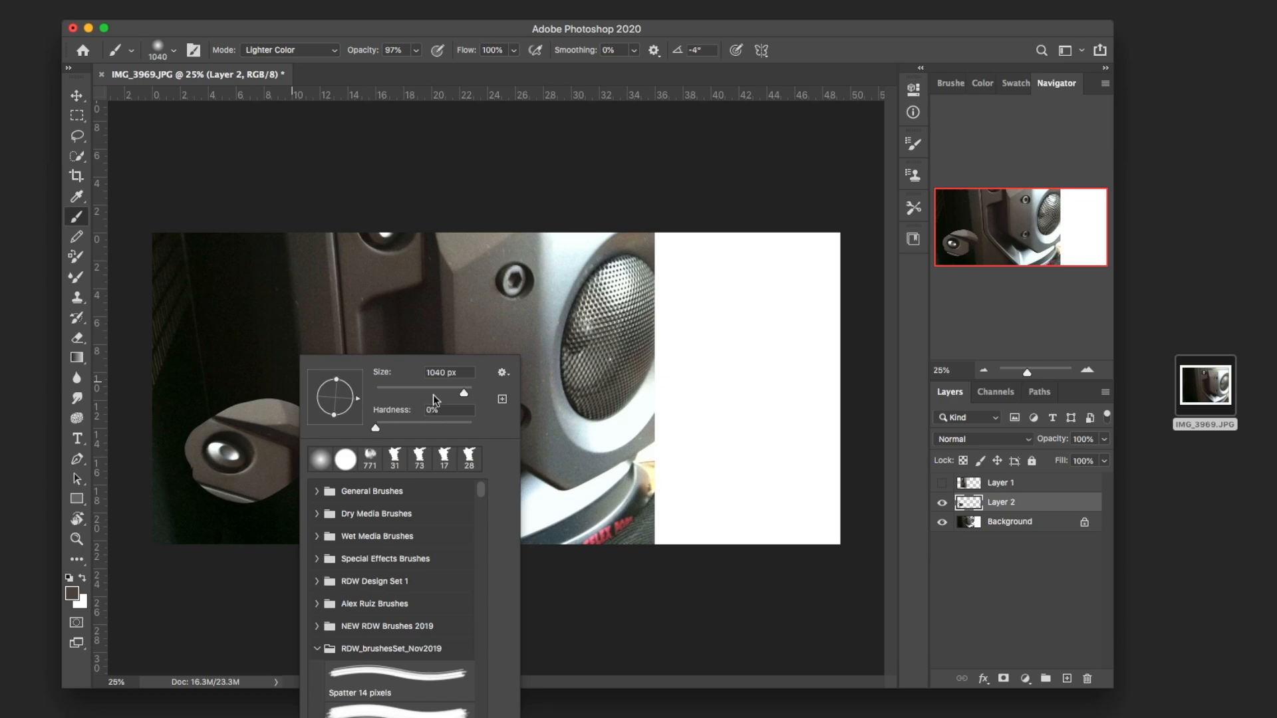
drag(463, 392, 412, 393)
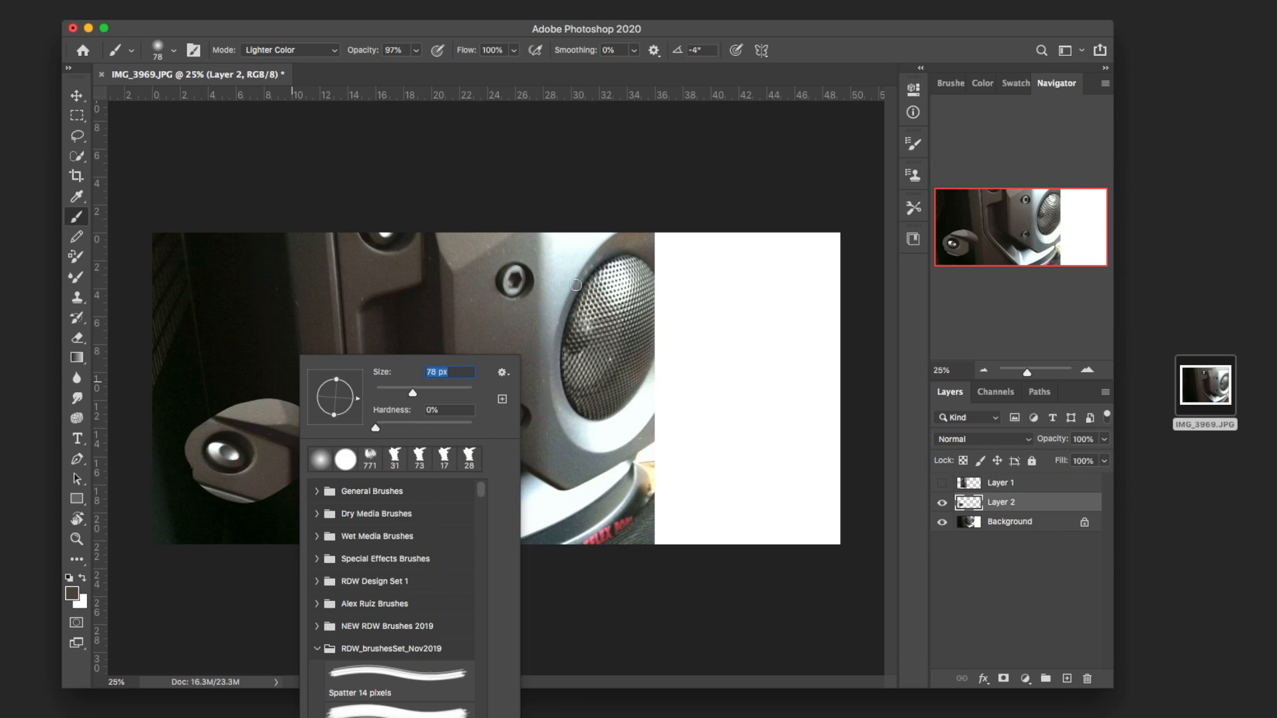
mouse_move(561, 268)
mouse_down()
mouse_move(649, 356)
mouse_move(695, 371)
mouse_move(739, 353)
mouse_move(755, 382)
mouse_up()
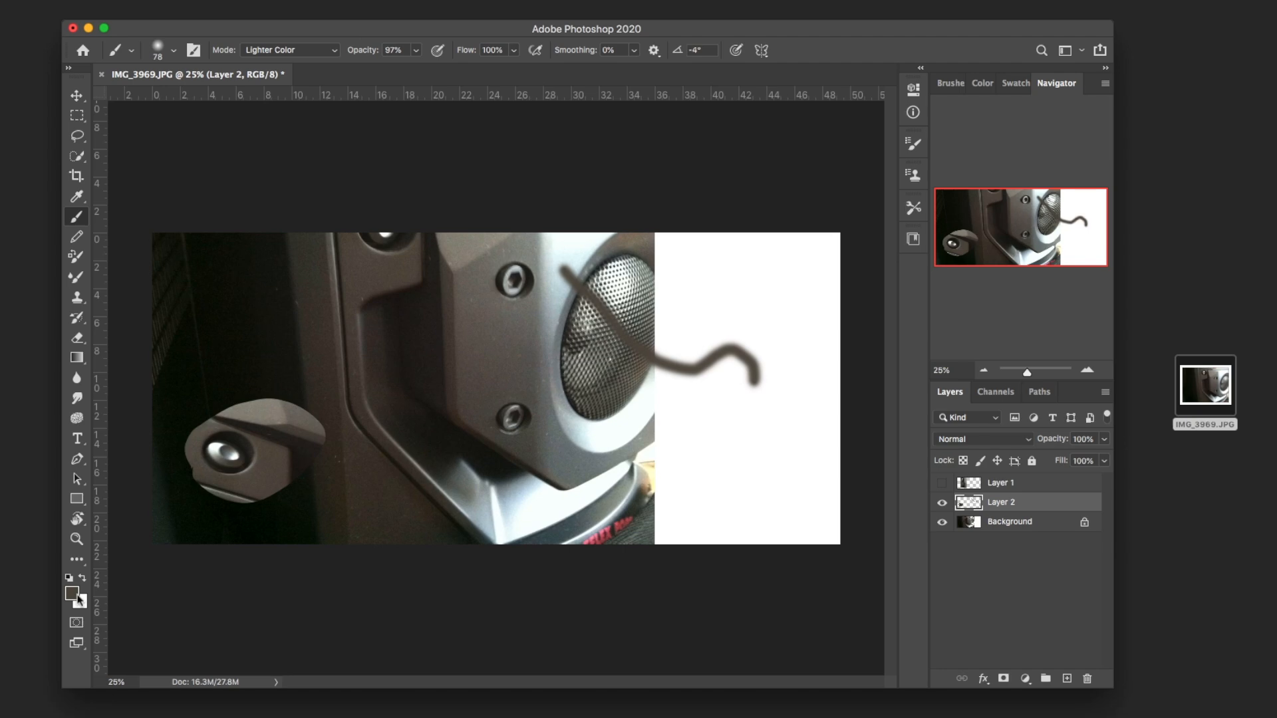
- Sample black from the dark part of the photo and paint one stroke on the white area and two across the speaker cone
click(77, 197)
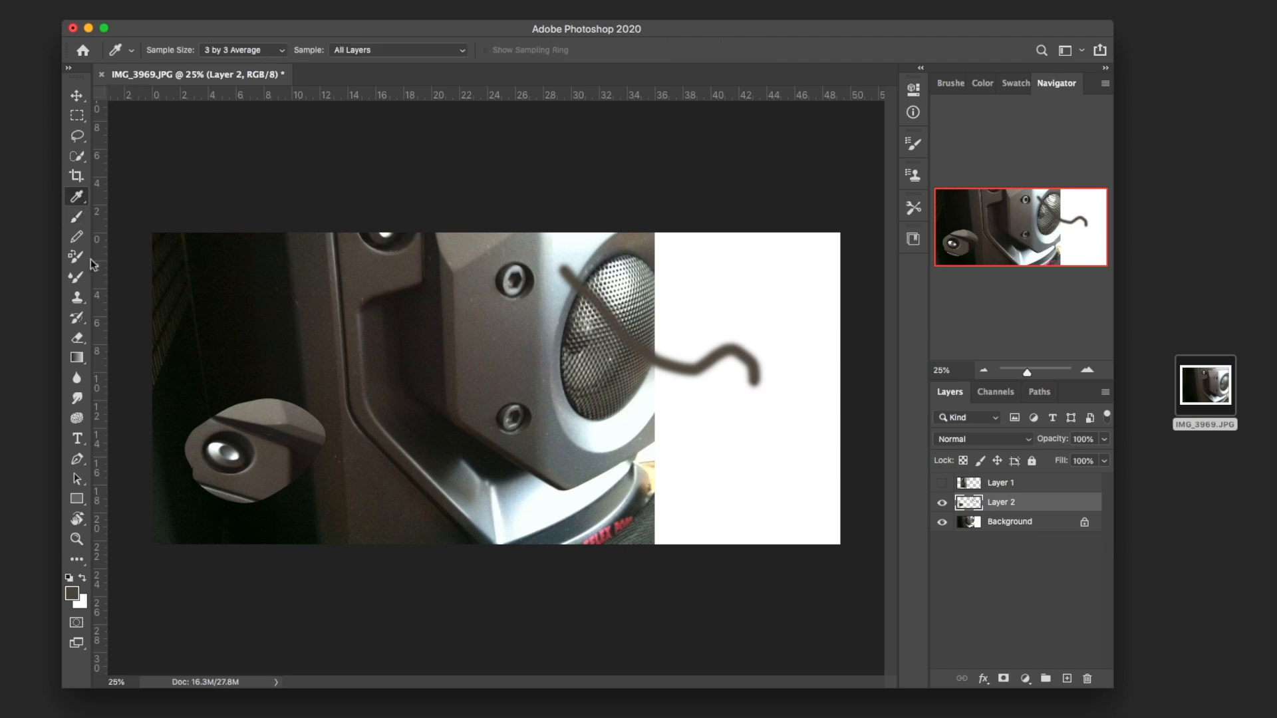
click(263, 309)
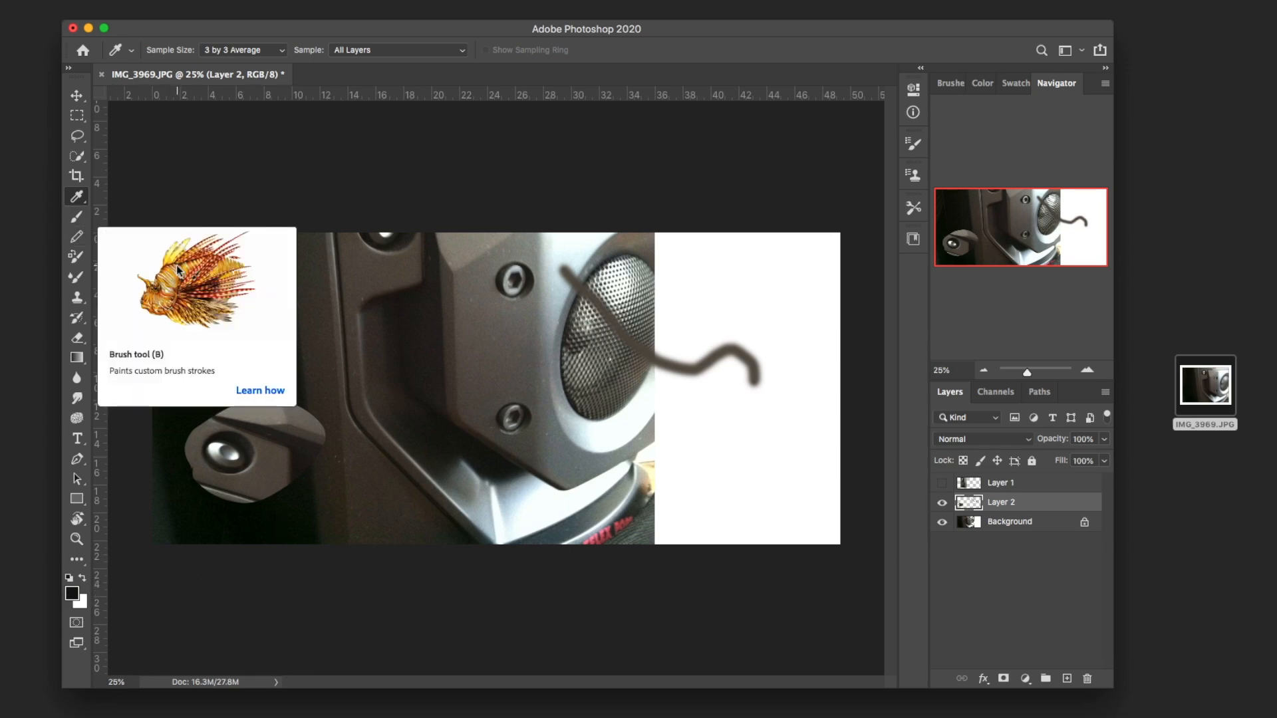
key(b)
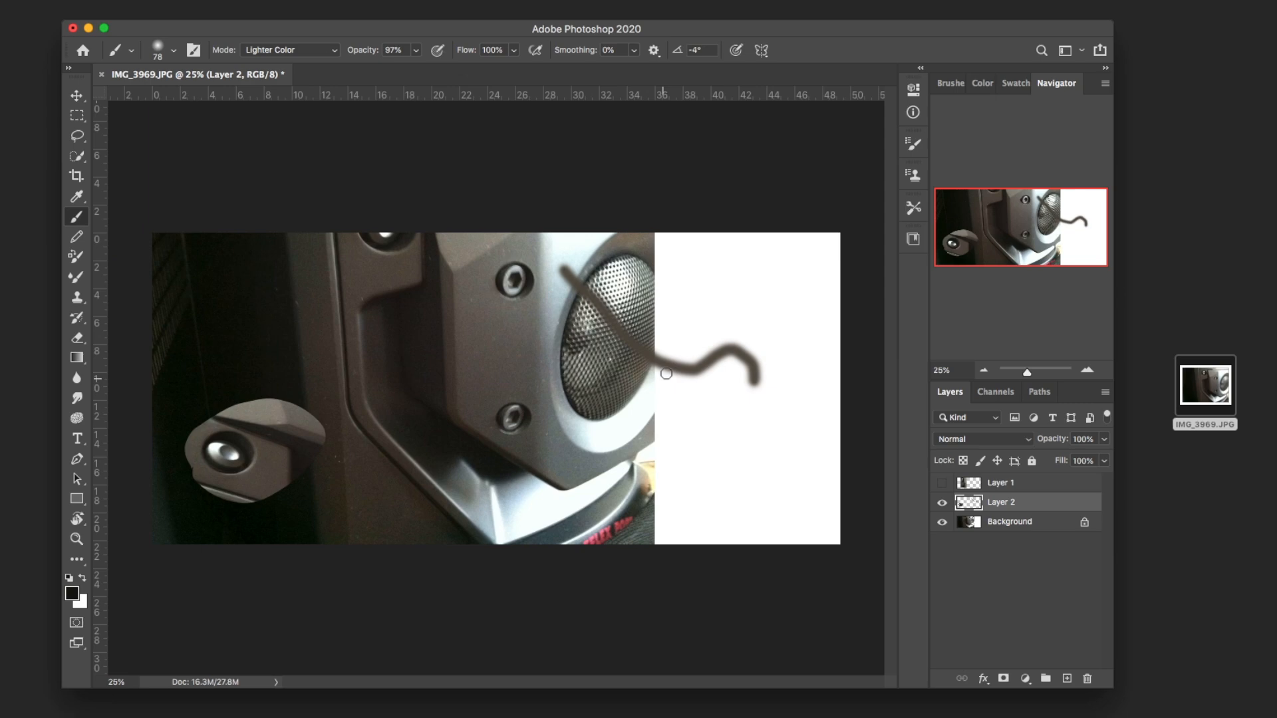
drag(682, 325, 689, 411)
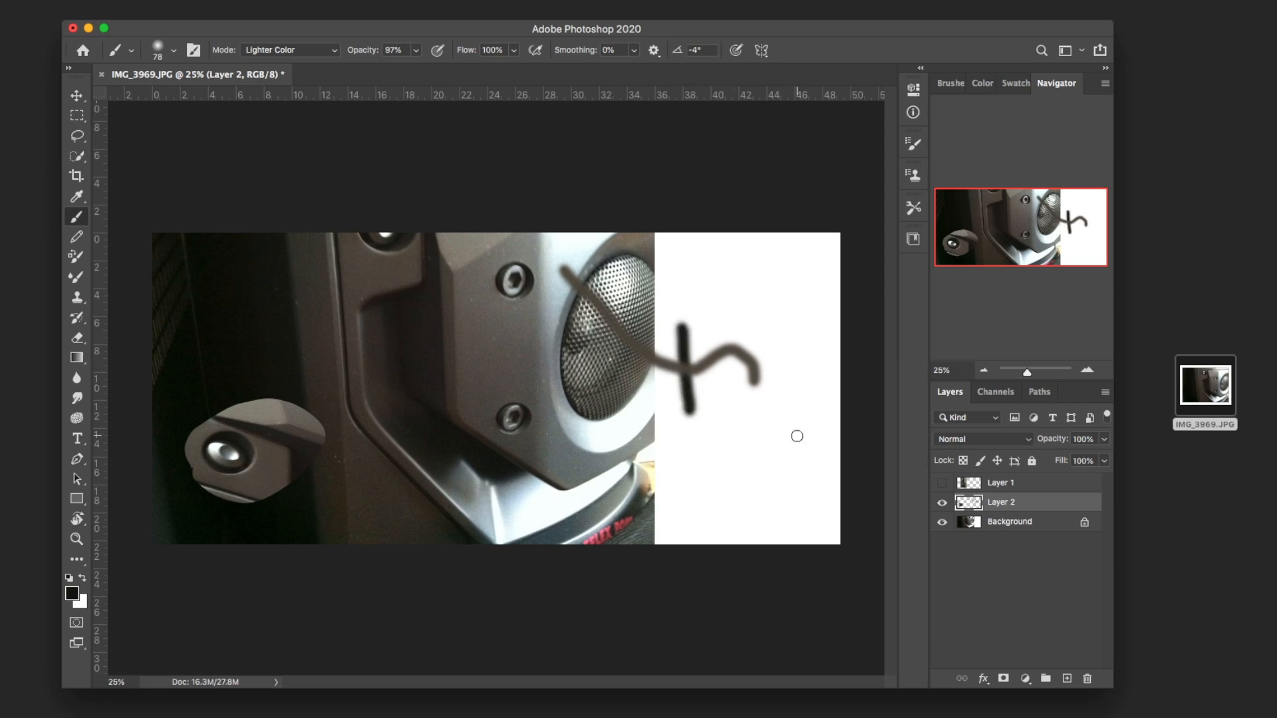
drag(549, 286, 633, 317)
drag(551, 323, 646, 307)
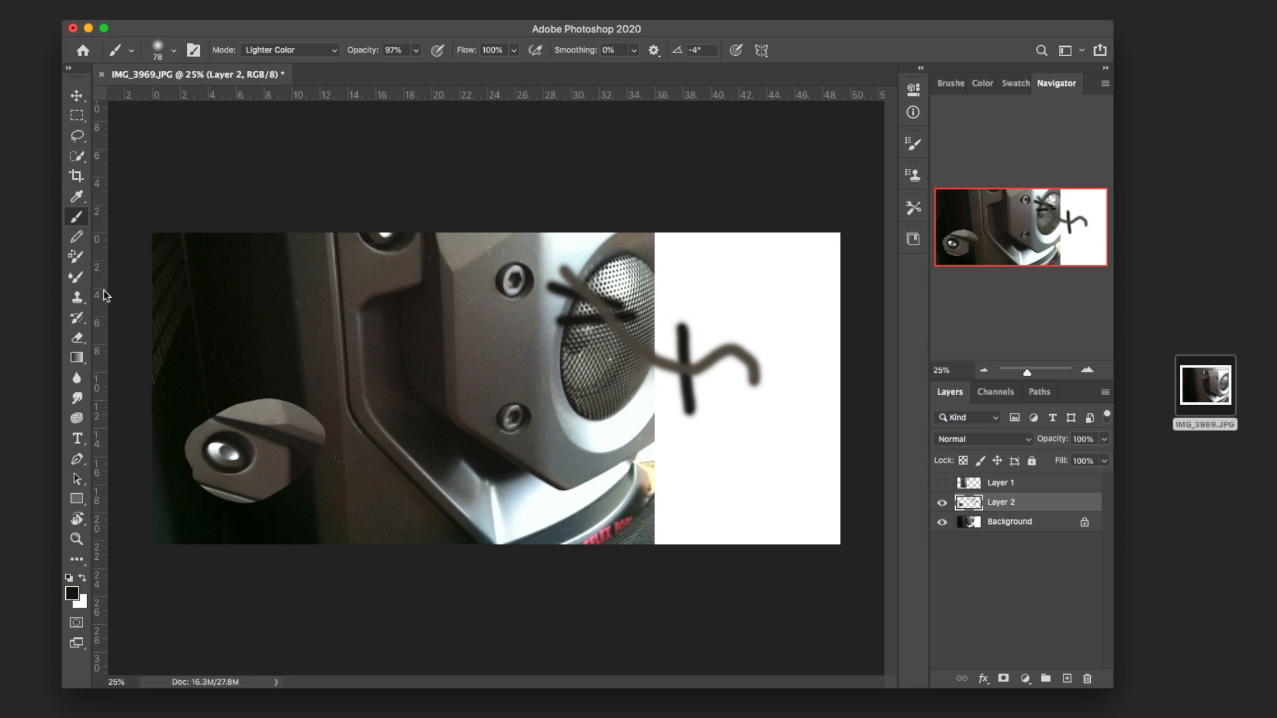
- Partly erase the painted strokes on the white area with the Eraser at 45% opacity
click(78, 340)
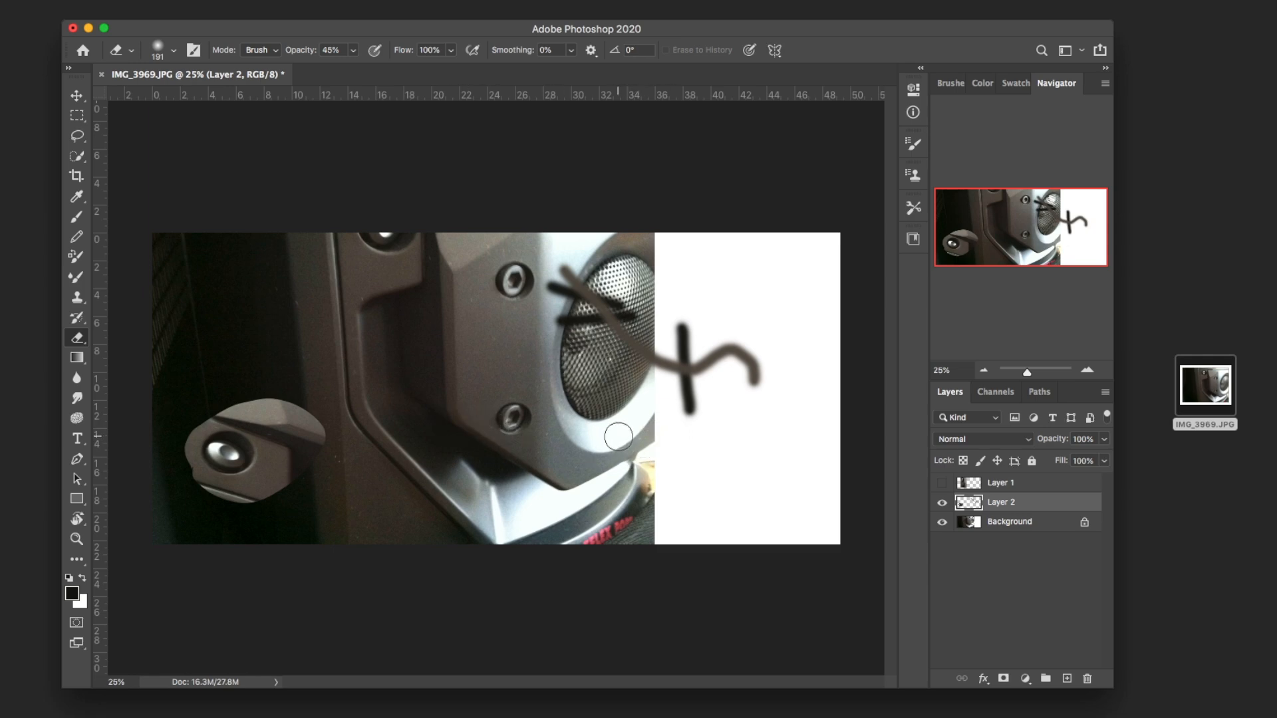
mouse_move(678, 431)
mouse_down()
mouse_move(702, 397)
mouse_move(674, 434)
mouse_move(708, 392)
mouse_move(688, 444)
mouse_move(707, 397)
mouse_move(694, 417)
mouse_move(753, 406)
mouse_move(759, 371)
mouse_move(753, 405)
mouse_move(760, 352)
mouse_move(746, 424)
mouse_move(765, 341)
mouse_move(745, 395)
mouse_move(735, 364)
mouse_move(686, 410)
mouse_move(703, 383)
mouse_up()
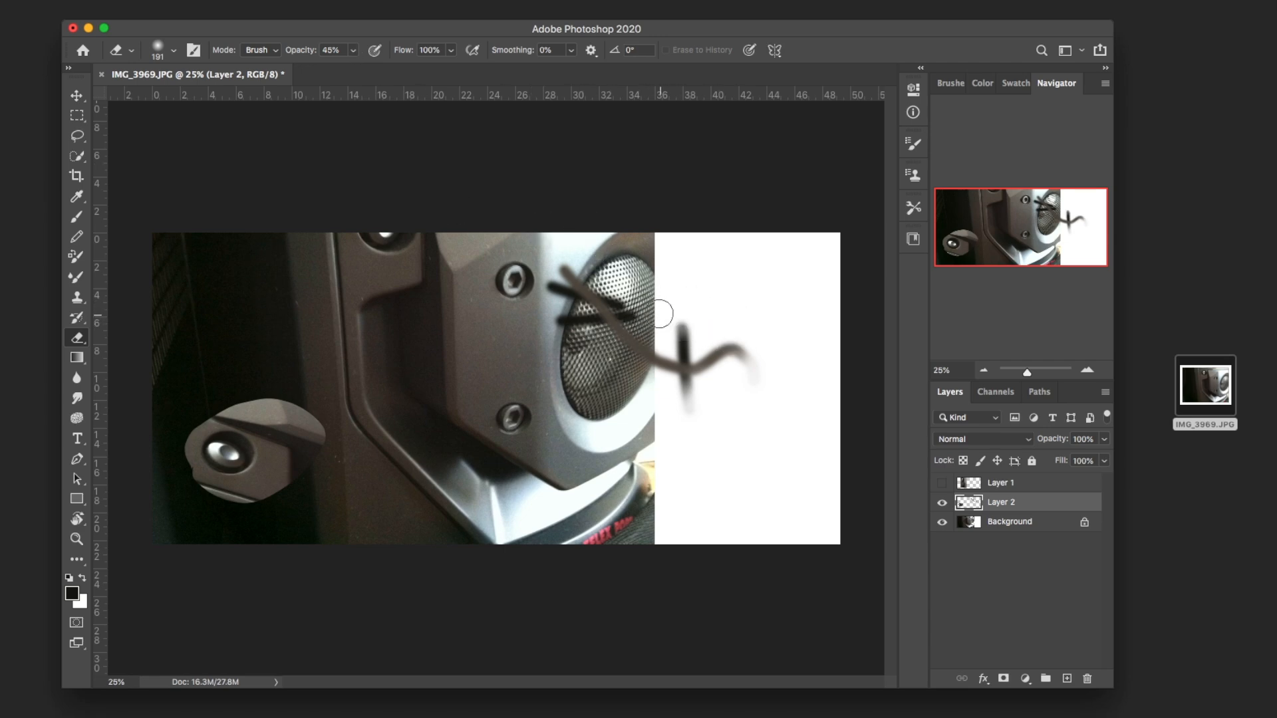
click(684, 321)
- Set the Eraser opacity to 100% and erase parts of the painted strokes on the white area and speaker cone
click(354, 51)
drag(357, 73, 408, 75)
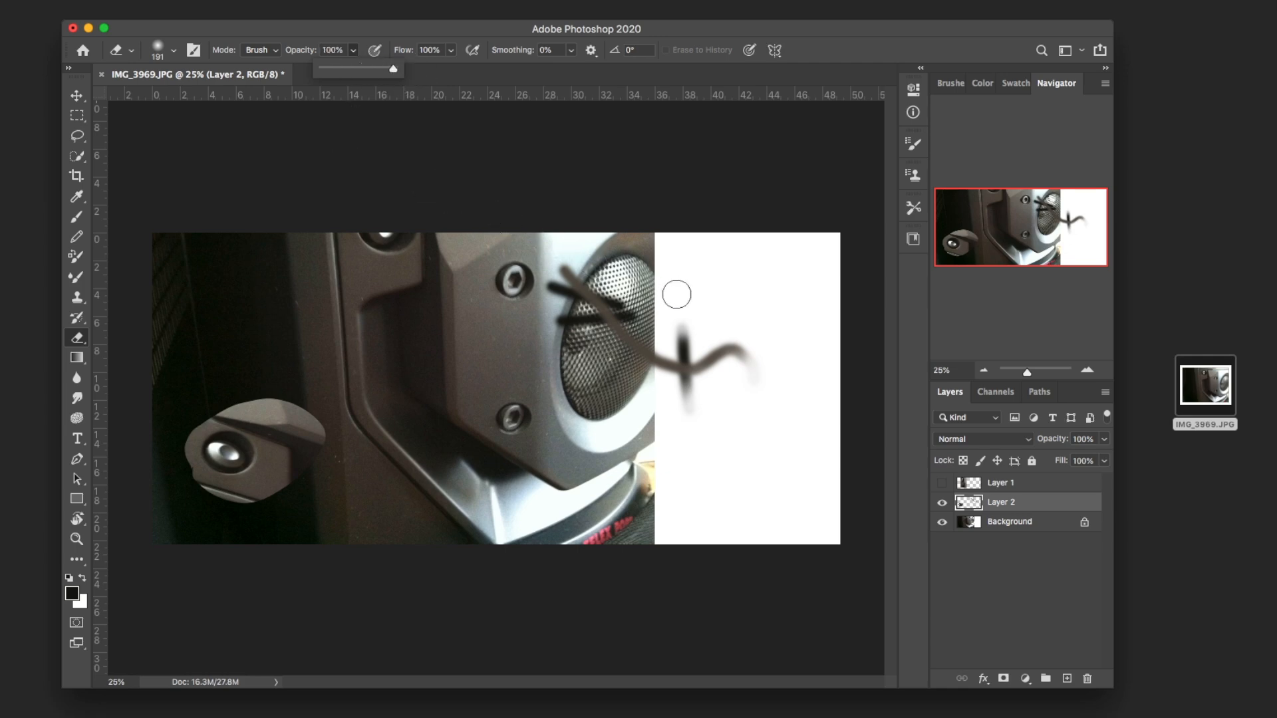
mouse_move(645, 308)
mouse_down()
mouse_move(707, 321)
mouse_move(662, 329)
mouse_move(735, 323)
mouse_move(749, 389)
mouse_move(731, 324)
mouse_move(727, 395)
mouse_move(671, 416)
mouse_move(744, 377)
mouse_move(729, 397)
mouse_move(711, 395)
mouse_move(716, 298)
mouse_move(728, 394)
mouse_move(704, 402)
mouse_move(673, 316)
mouse_move(525, 280)
mouse_move(609, 260)
mouse_move(639, 293)
mouse_up()
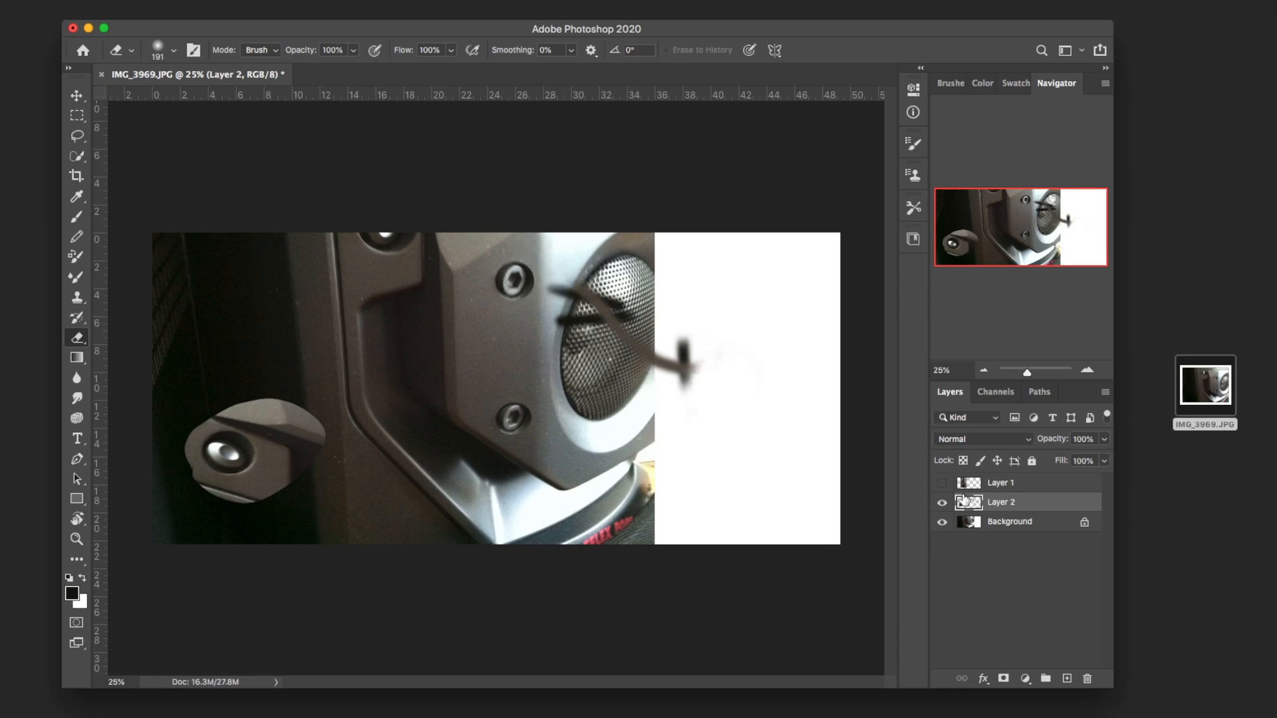
- Activate and show Layer 1, and erase the lower right edge of its stretched speaker piece
click(999, 486)
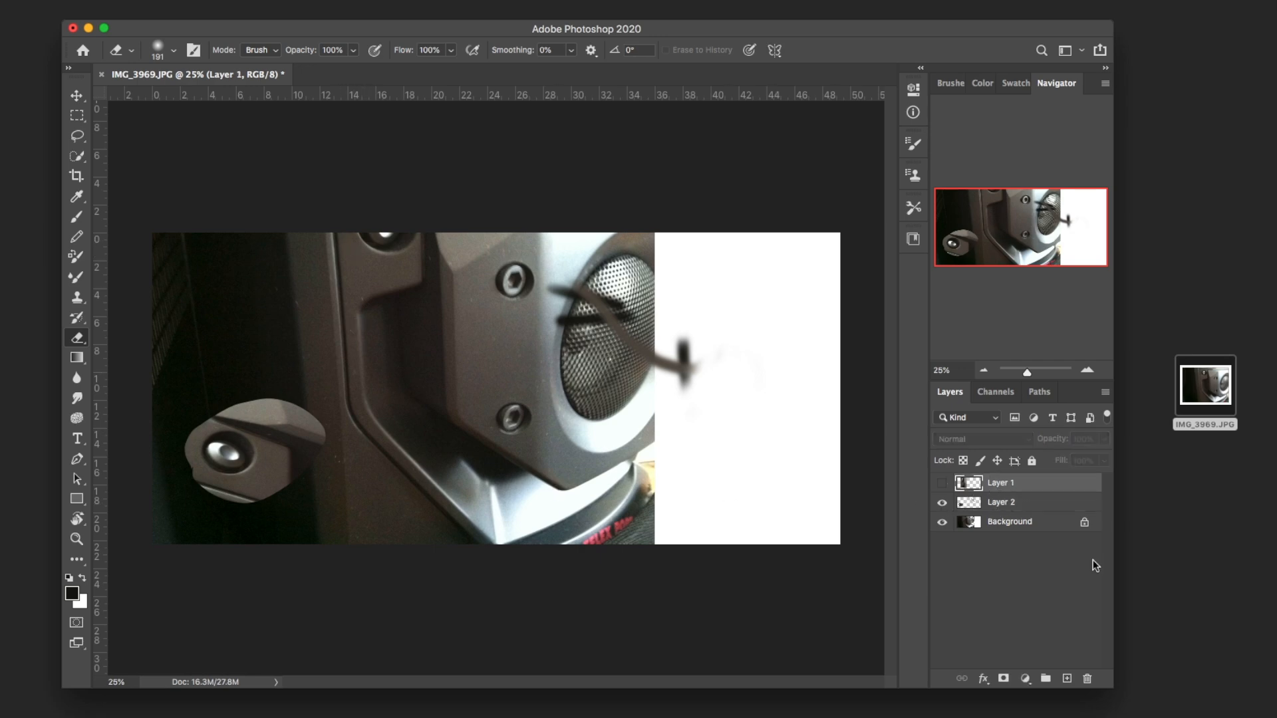
click(943, 485)
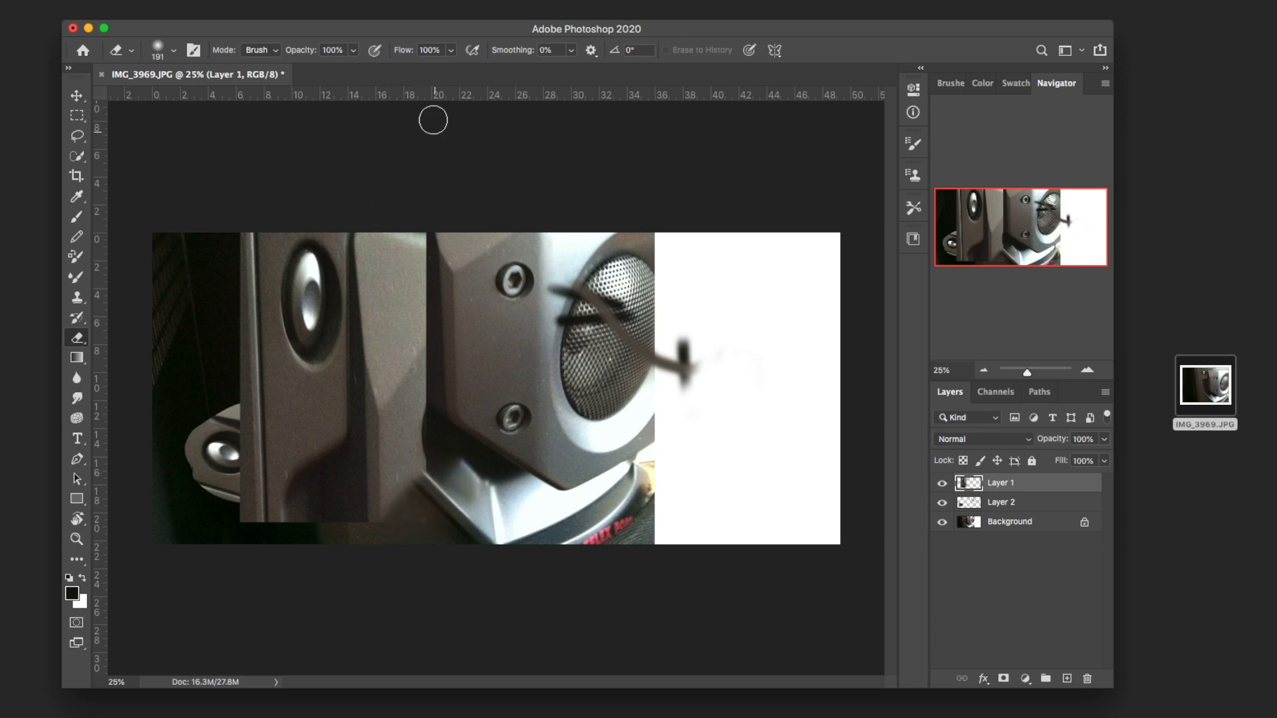
drag(442, 379, 409, 515)
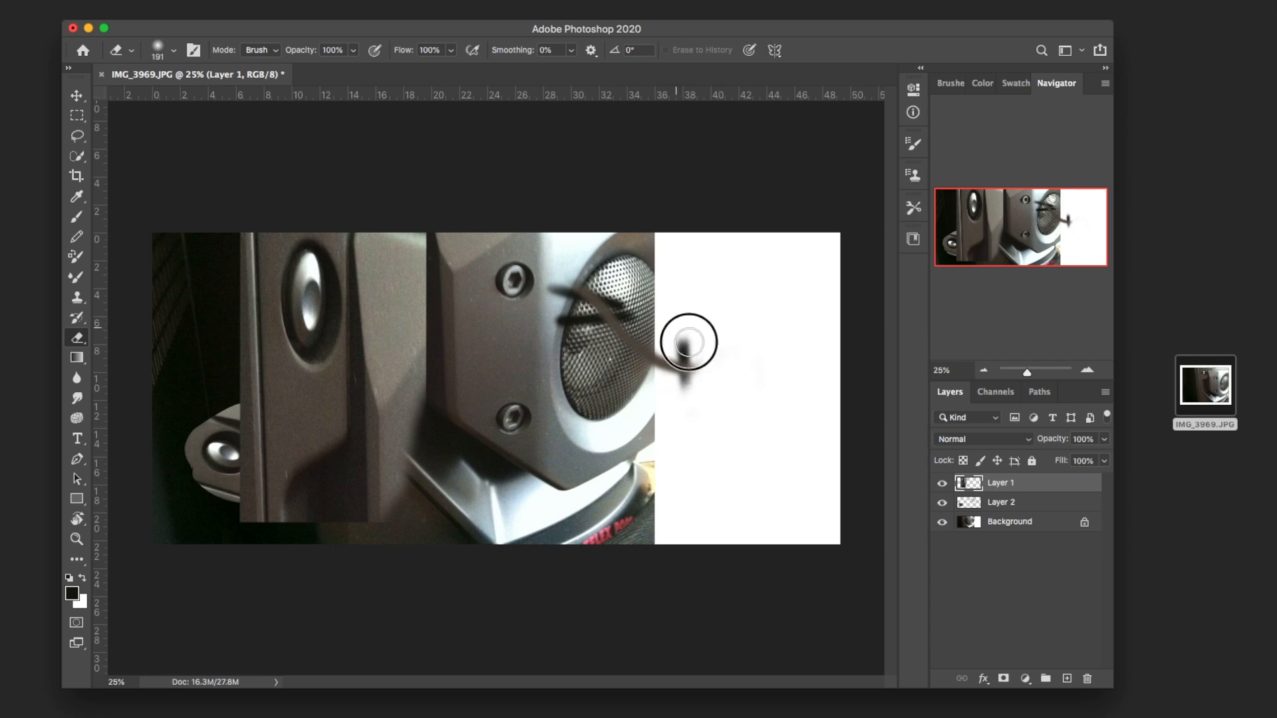
- Make Layer 2 active and switch the Eraser to the hard round brush tip
click(988, 507)
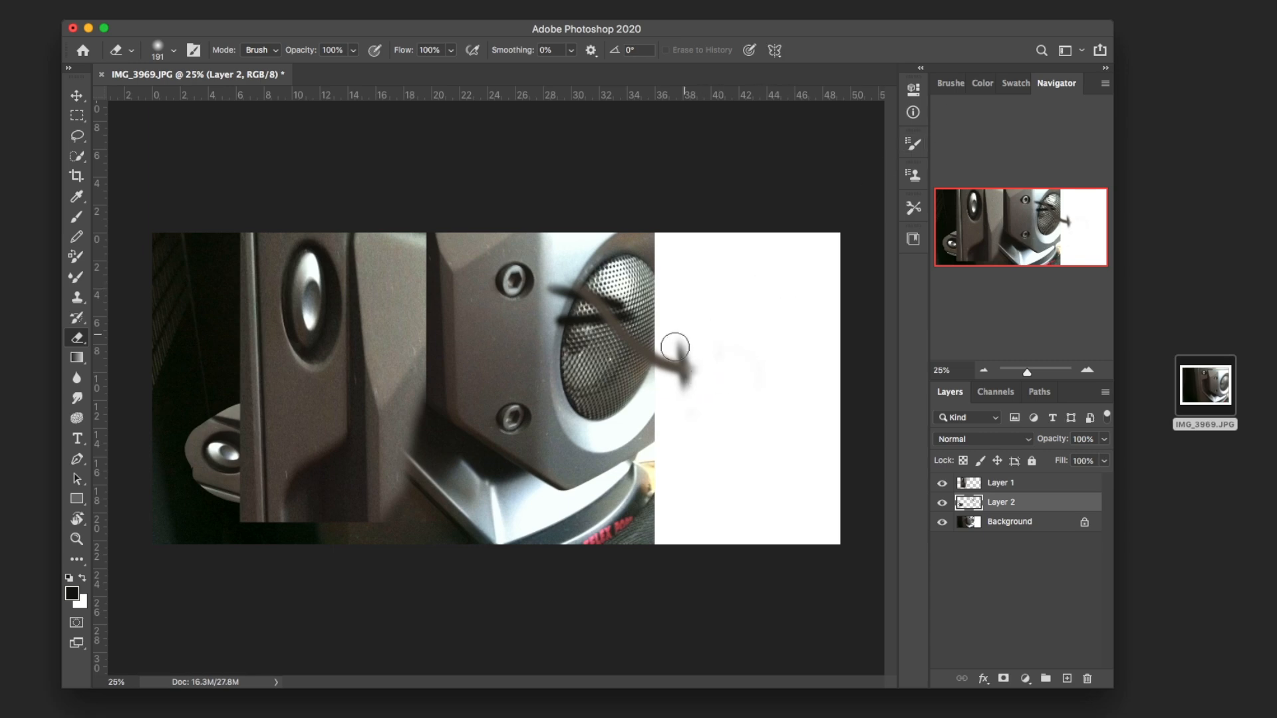
click(951, 83)
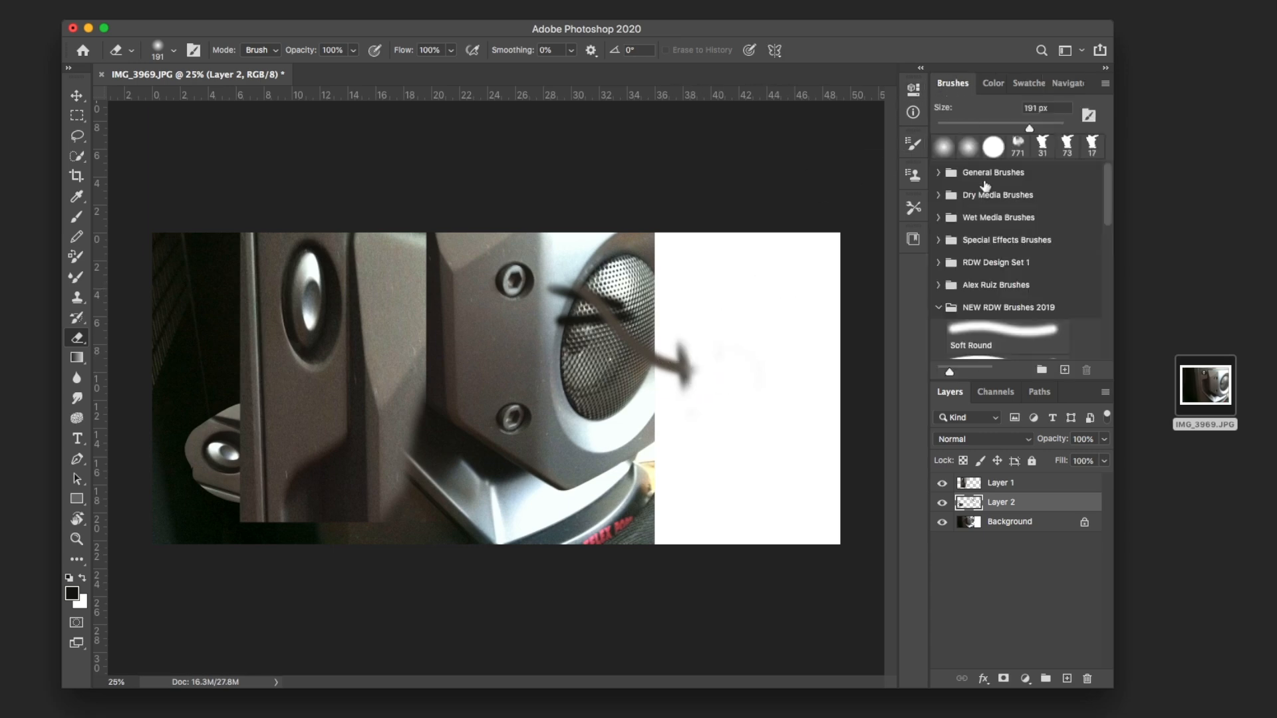
click(943, 149)
click(966, 156)
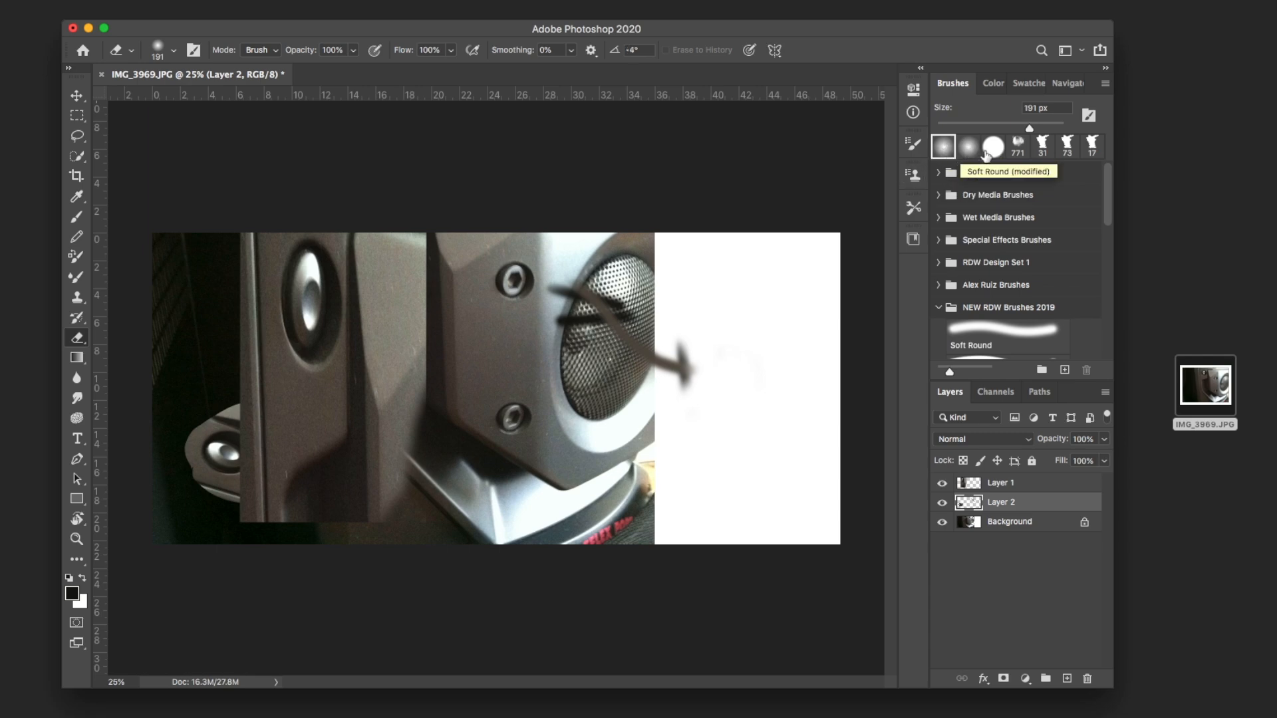
click(989, 150)
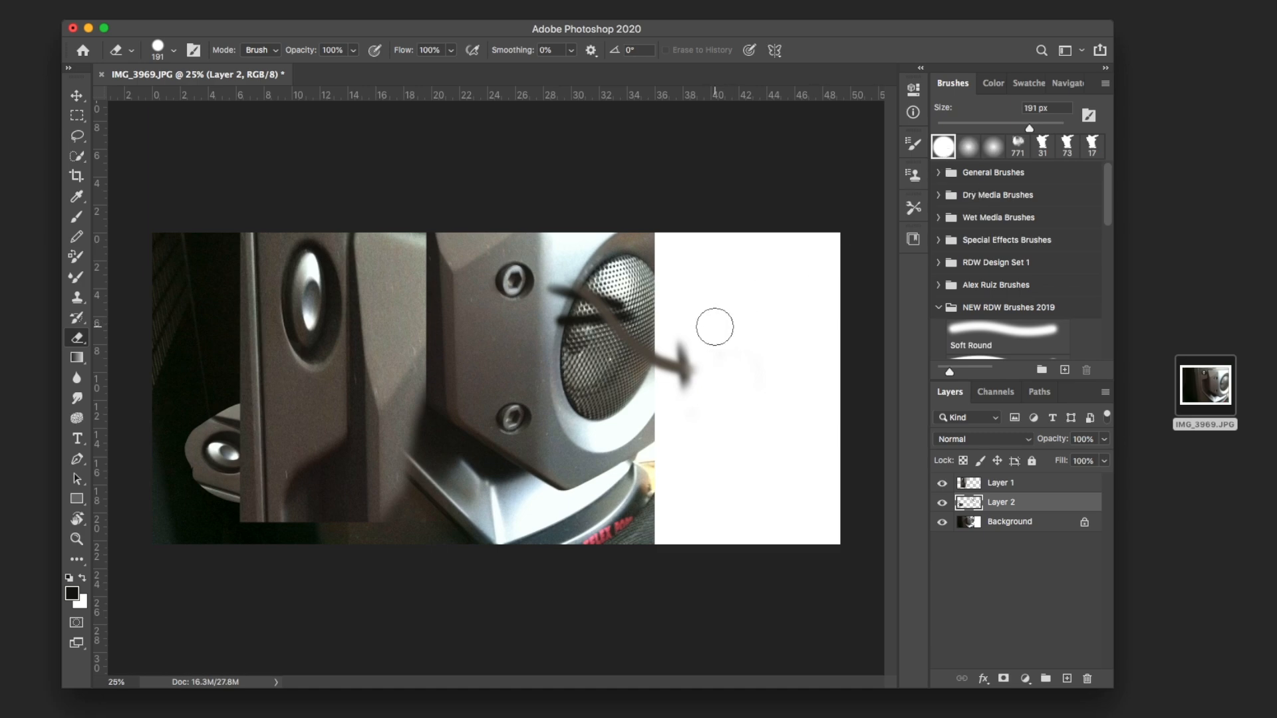
- Set the Eraser size to 47 px and erase hard-edged lines through the remaining paint on the white area
right_click(698, 324)
drag(853, 360, 805, 359)
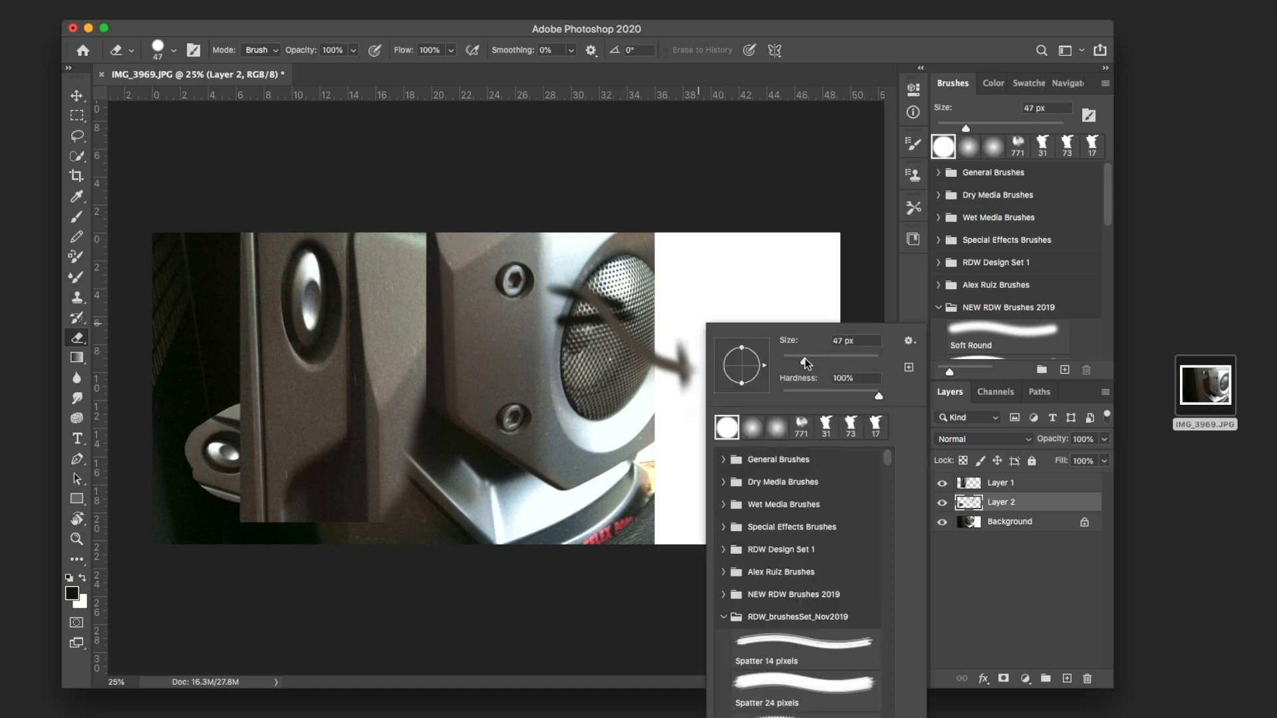
key(Return)
drag(669, 353, 668, 376)
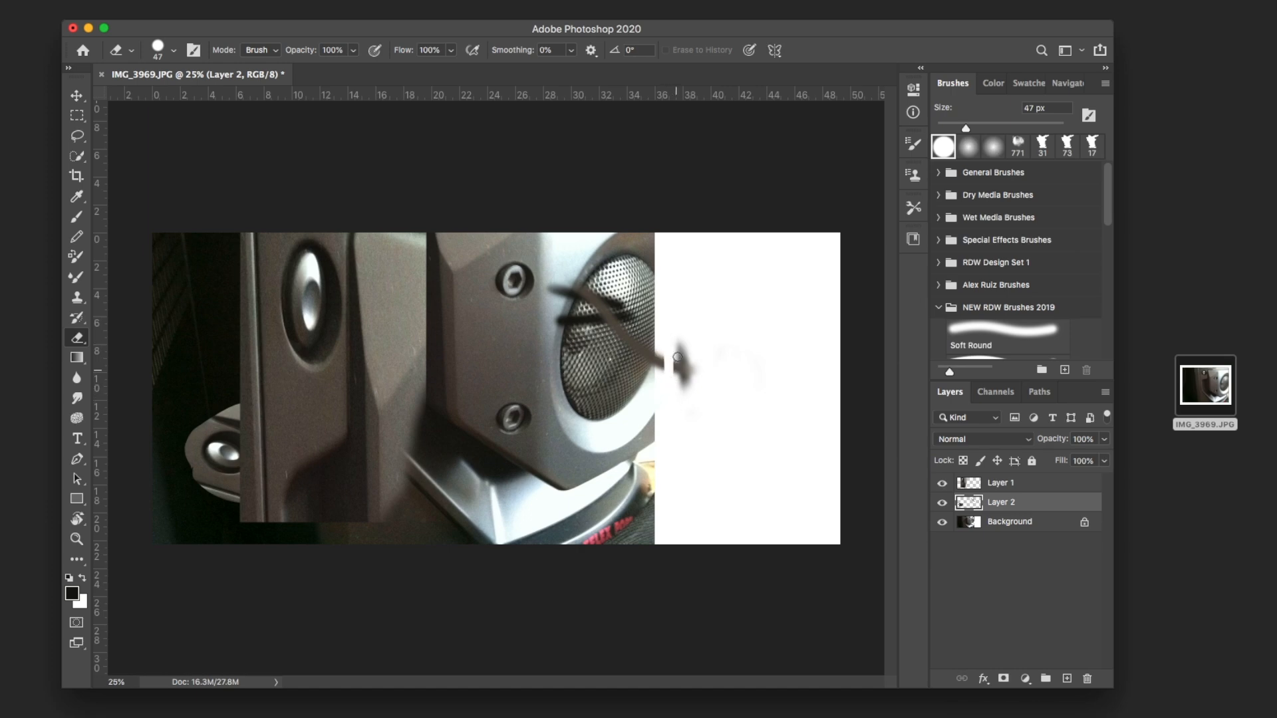
mouse_move(668, 341)
mouse_down()
mouse_move(715, 352)
mouse_move(718, 380)
mouse_move(702, 343)
mouse_move(675, 413)
mouse_up()
- Make Layer 1 active and erase a hard-edged line from its right edge to the oval tweeter on the stretched speaker piece
click(994, 486)
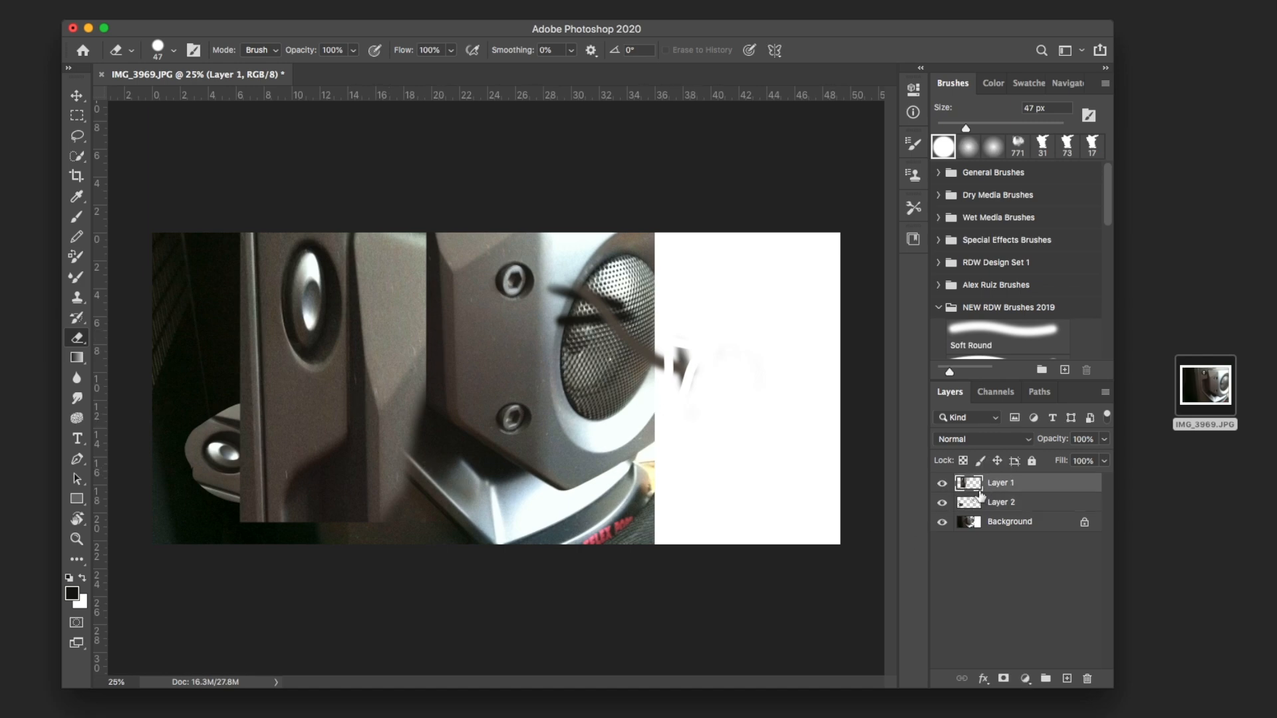
drag(427, 282, 333, 293)
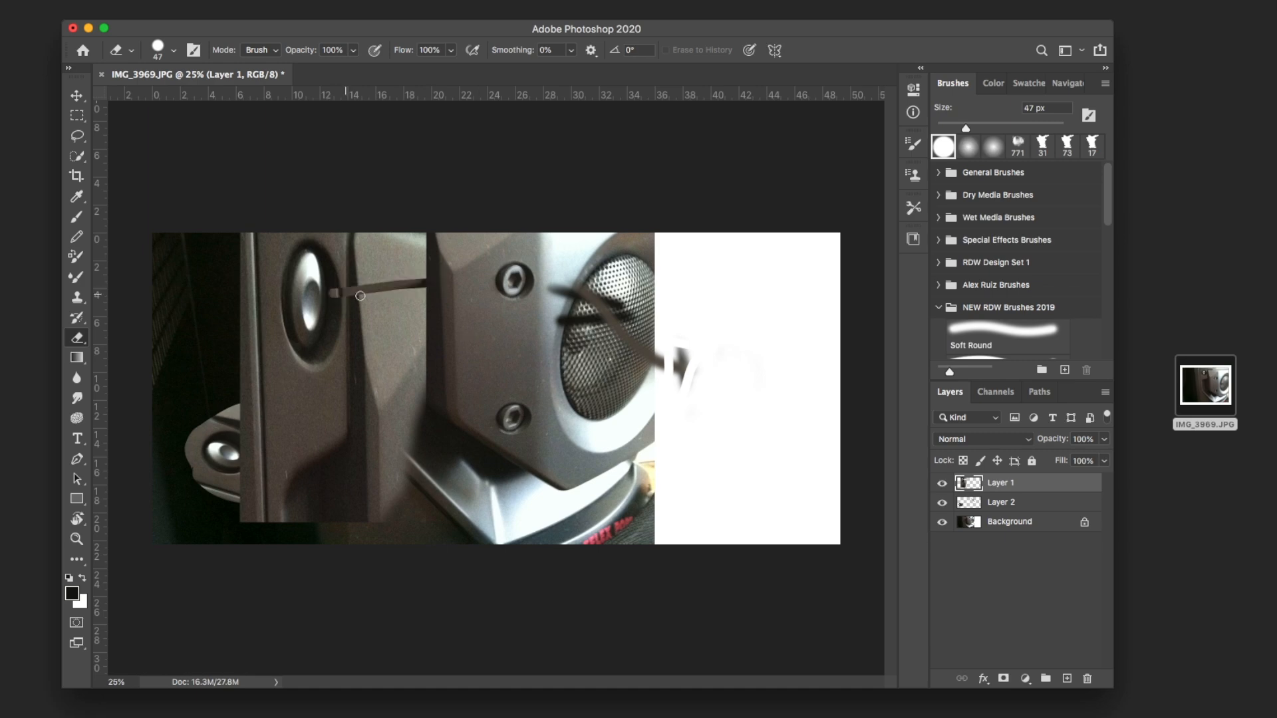
mouse_move(436, 282)
mouse_down()
mouse_move(397, 279)
mouse_move(424, 283)
mouse_up()
- Add a new empty layer above Layer 1 and select the whole canvas with the Rectangular Marquee
click(77, 358)
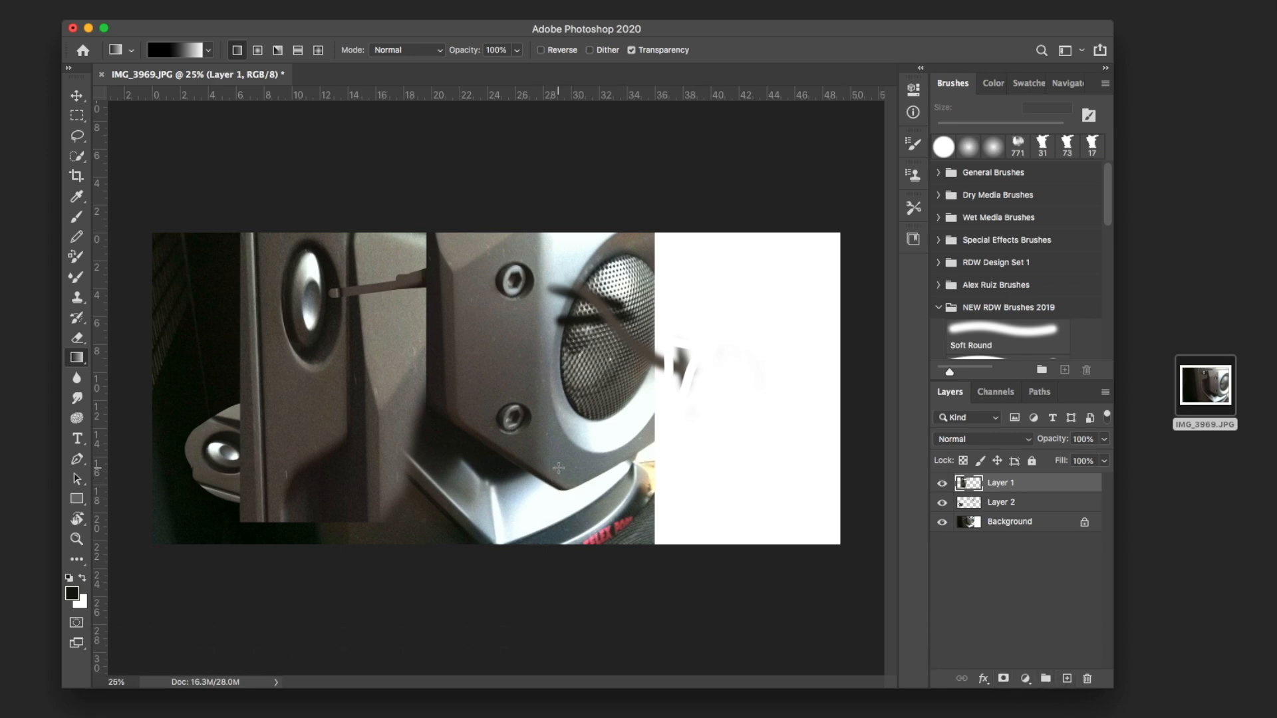
click(1067, 679)
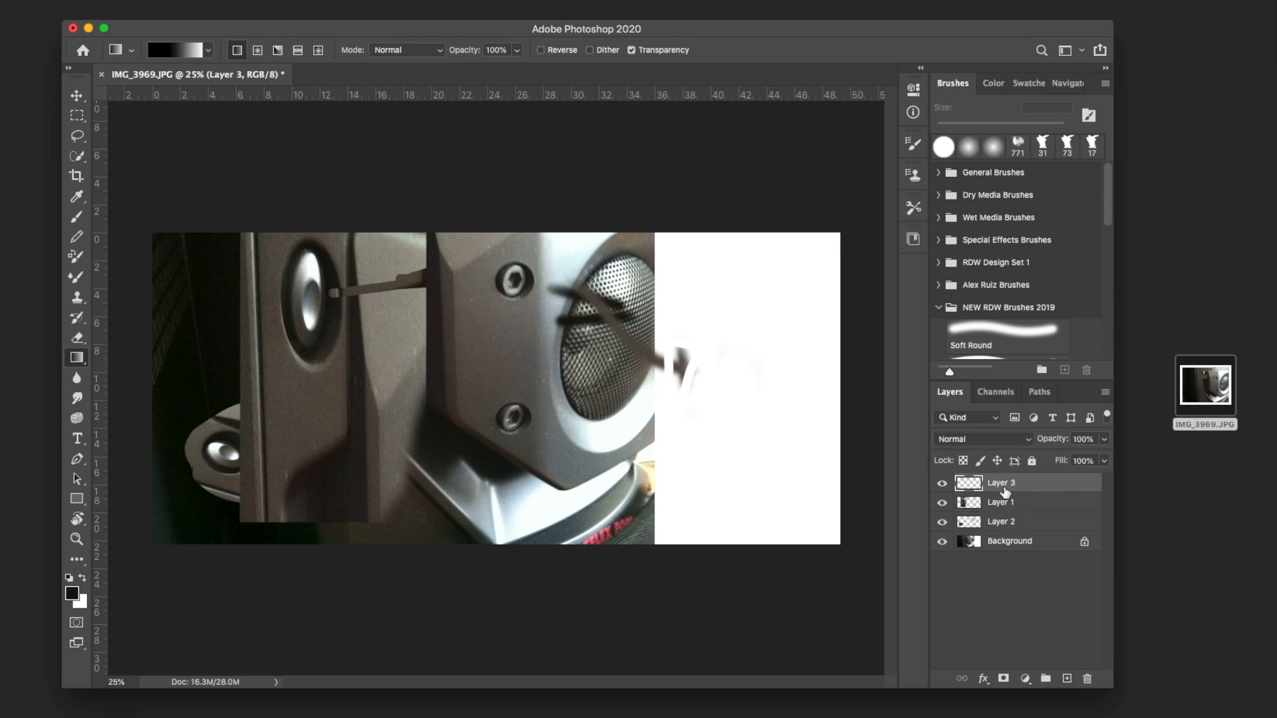
click(78, 118)
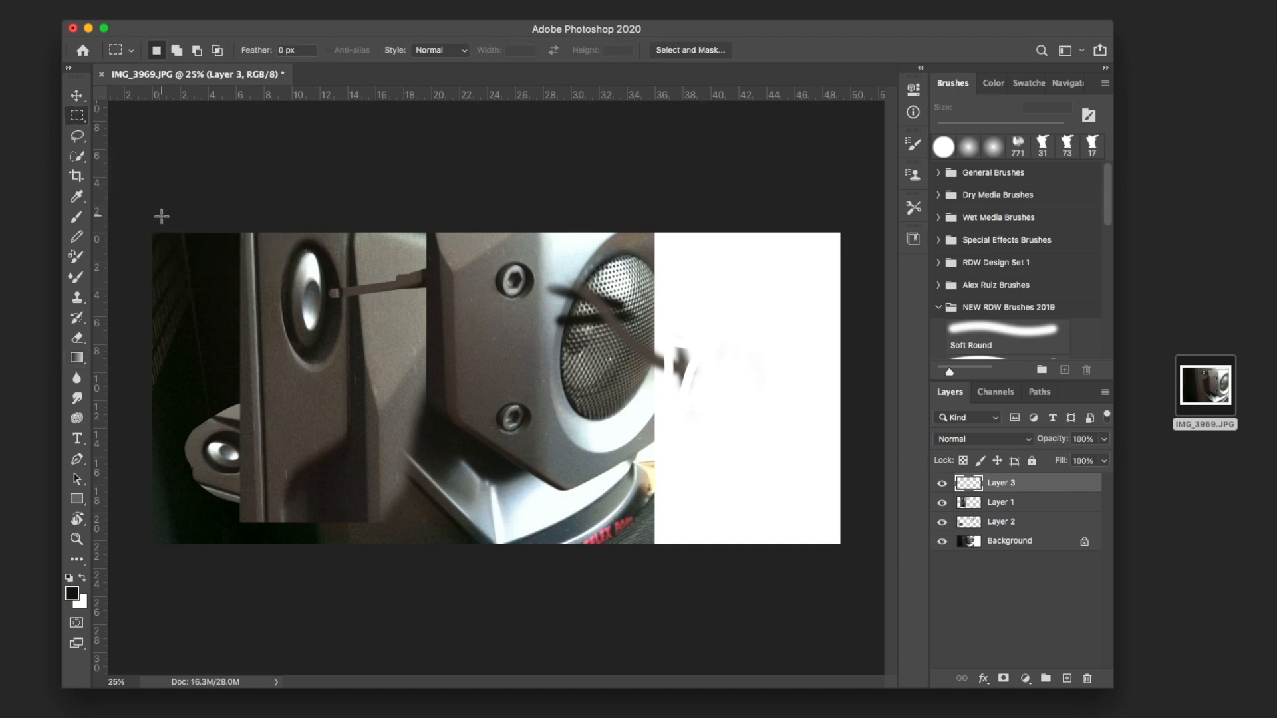
drag(153, 232, 840, 544)
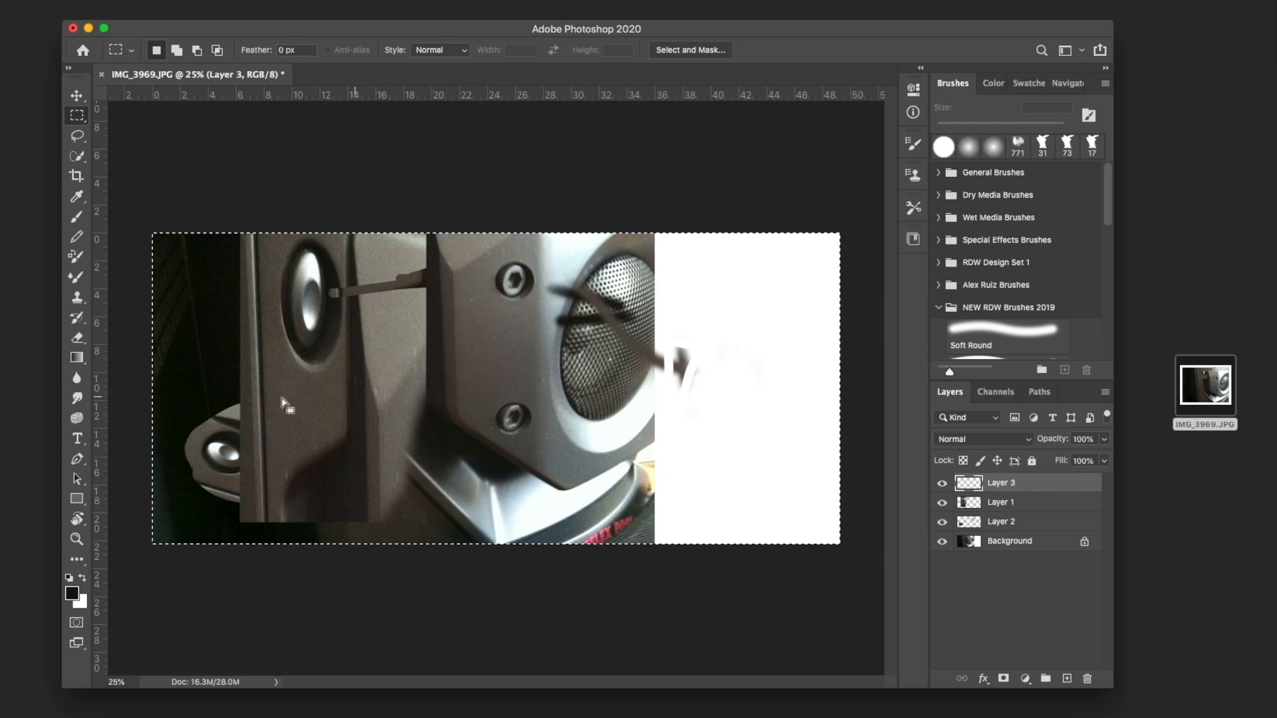
- Fill the selection with a linear black-to-white gradient running horizontally from the canvas's left edge to its right edge, and deselect
click(77, 358)
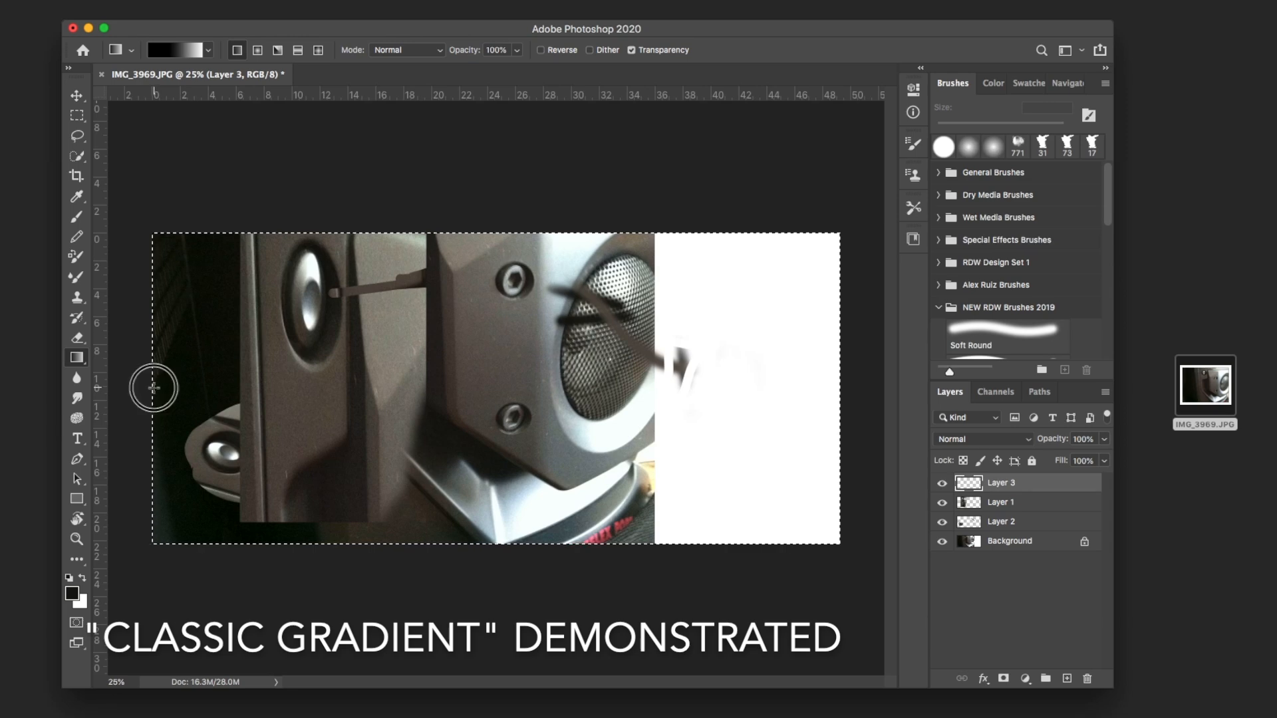
drag(154, 388, 572, 383)
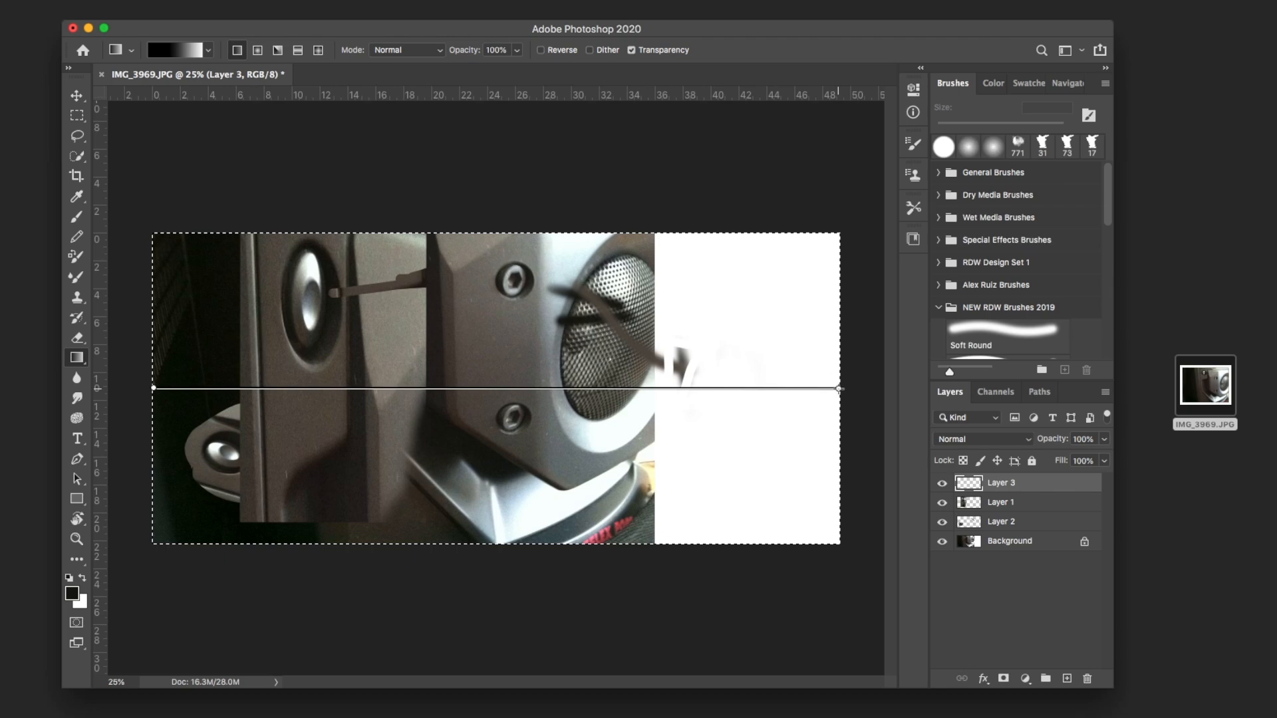
drag(838, 388, 839, 389)
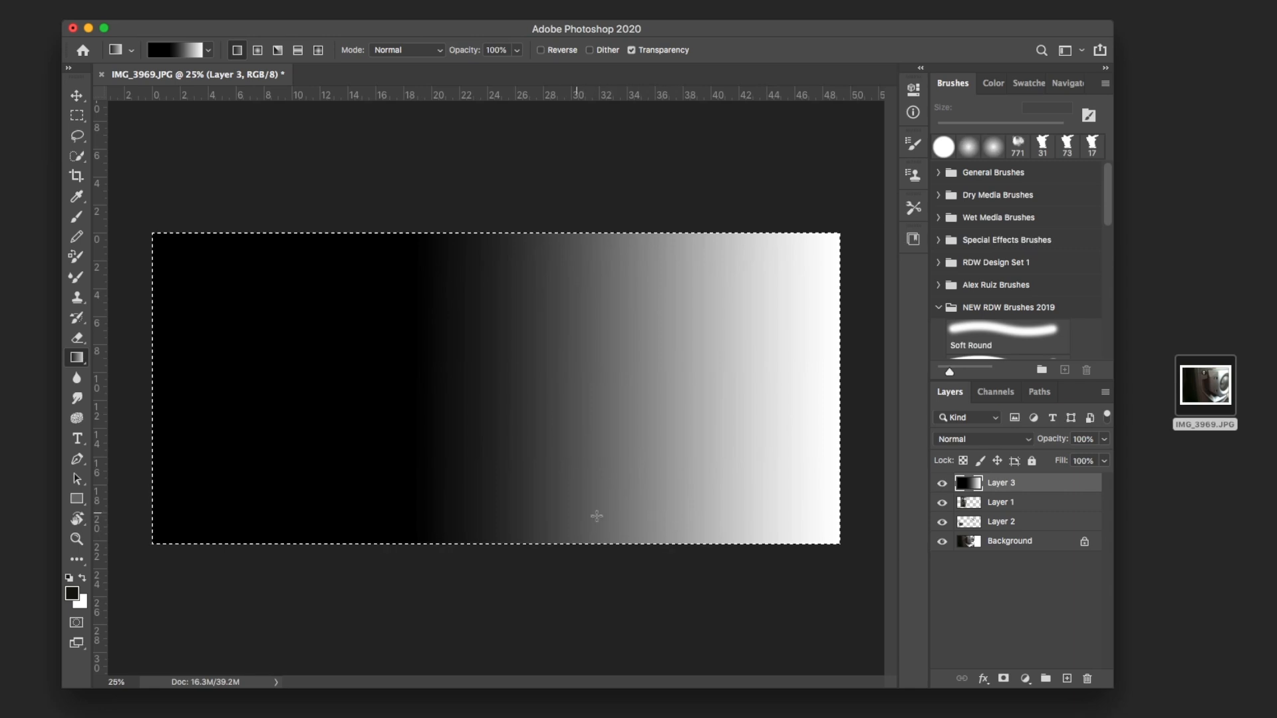
key(super+d)
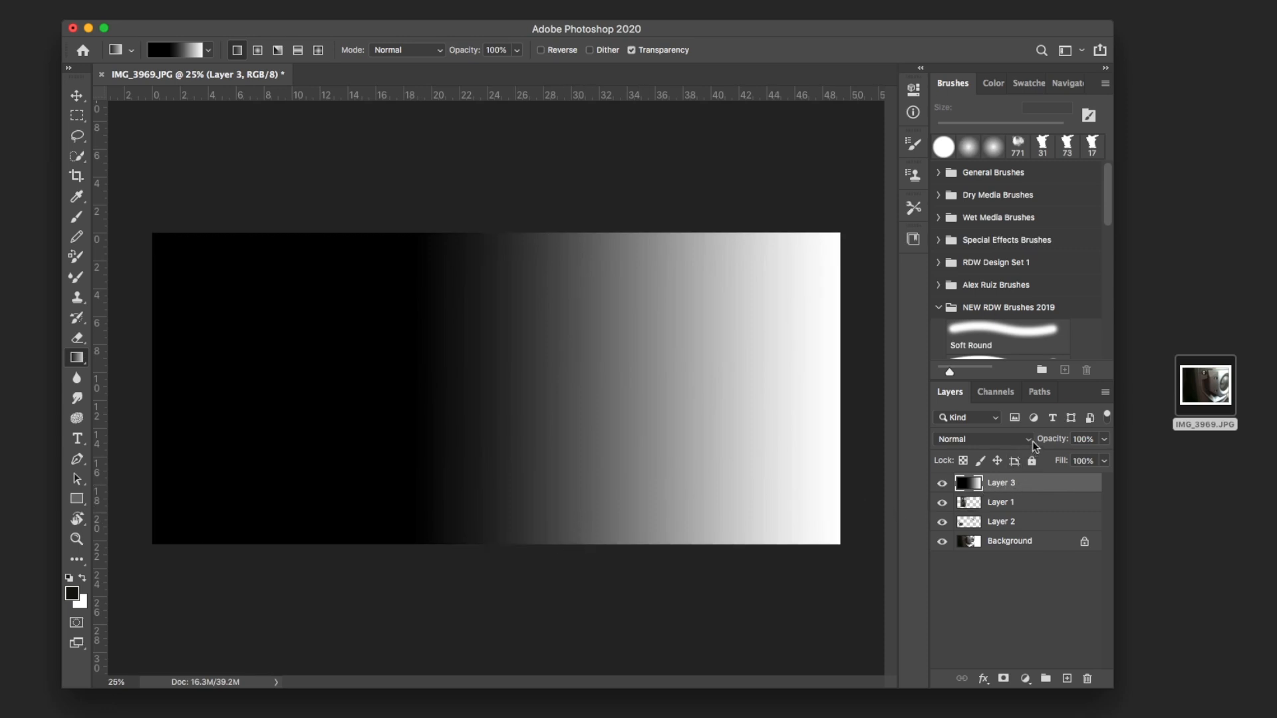
- Set the gradient layer's blend mode to Color Dodge
click(1030, 440)
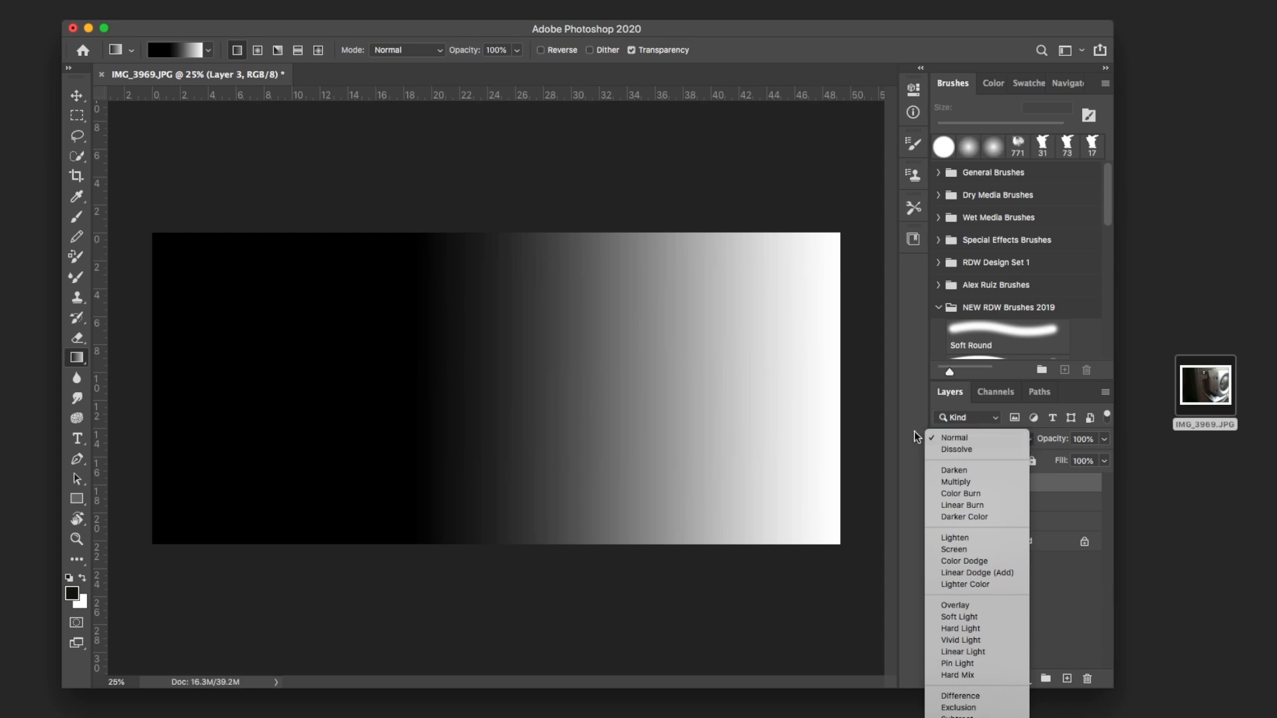
click(1023, 439)
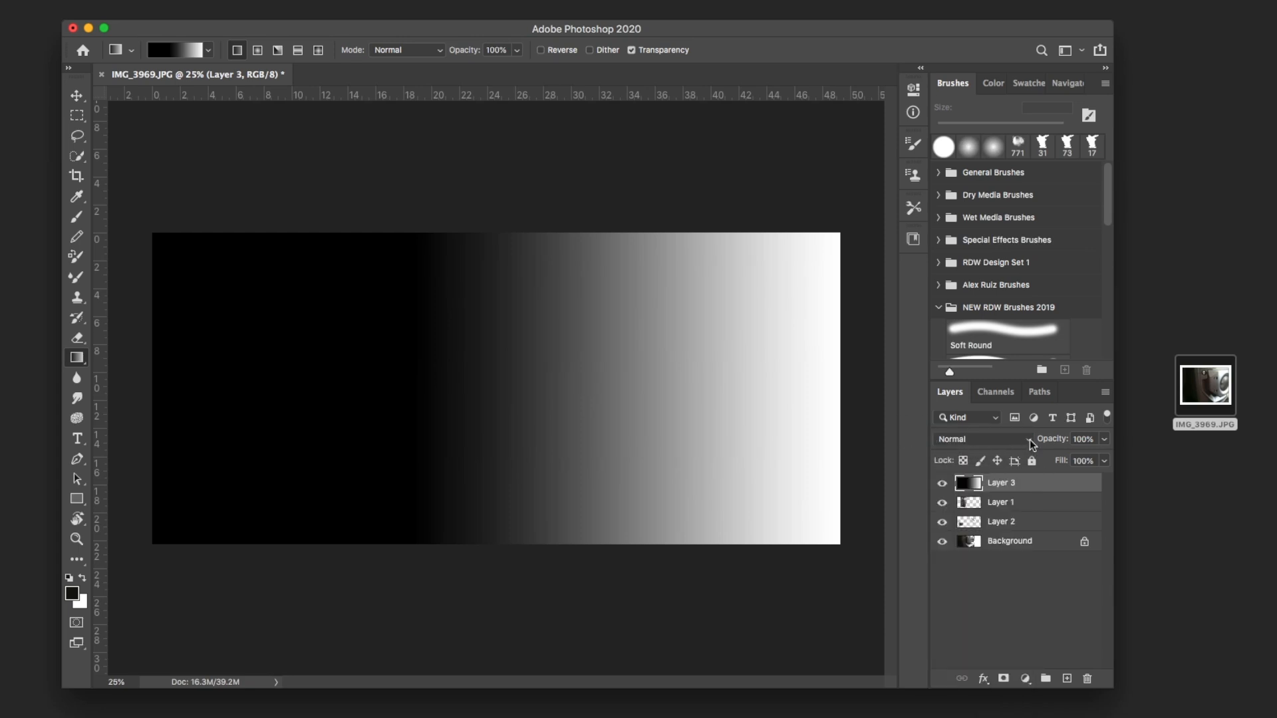
click(1024, 441)
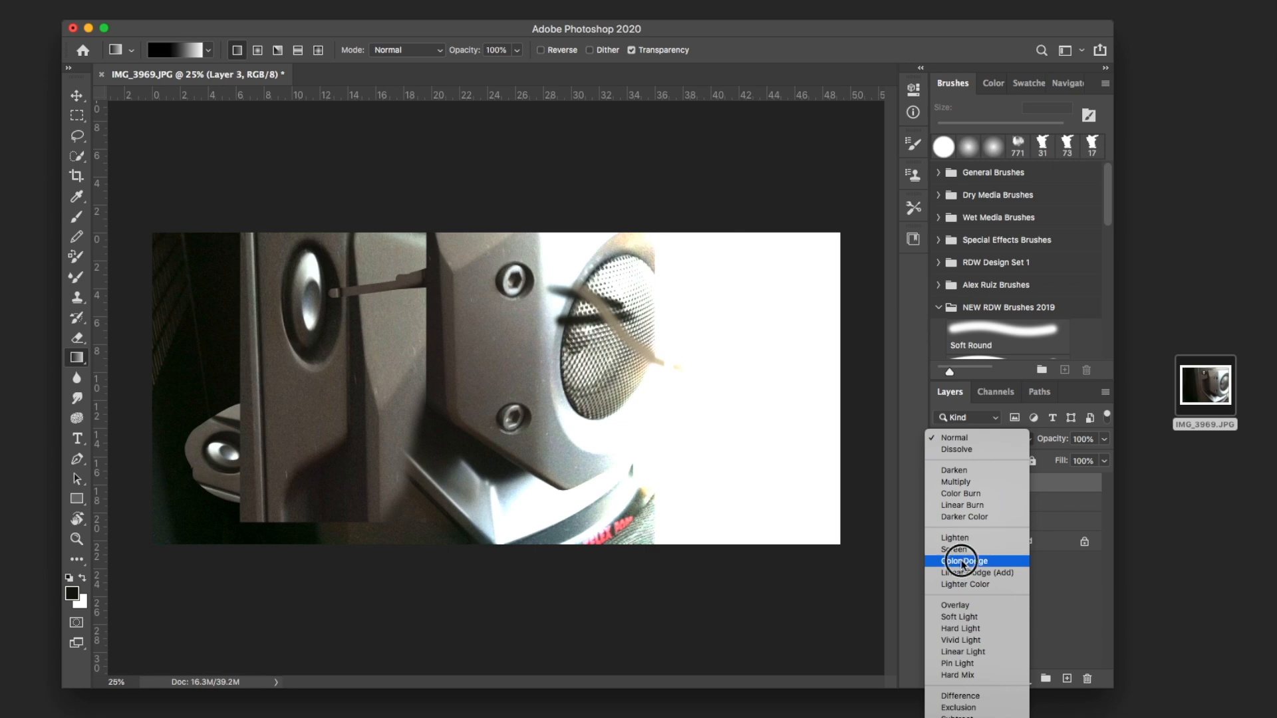
click(964, 562)
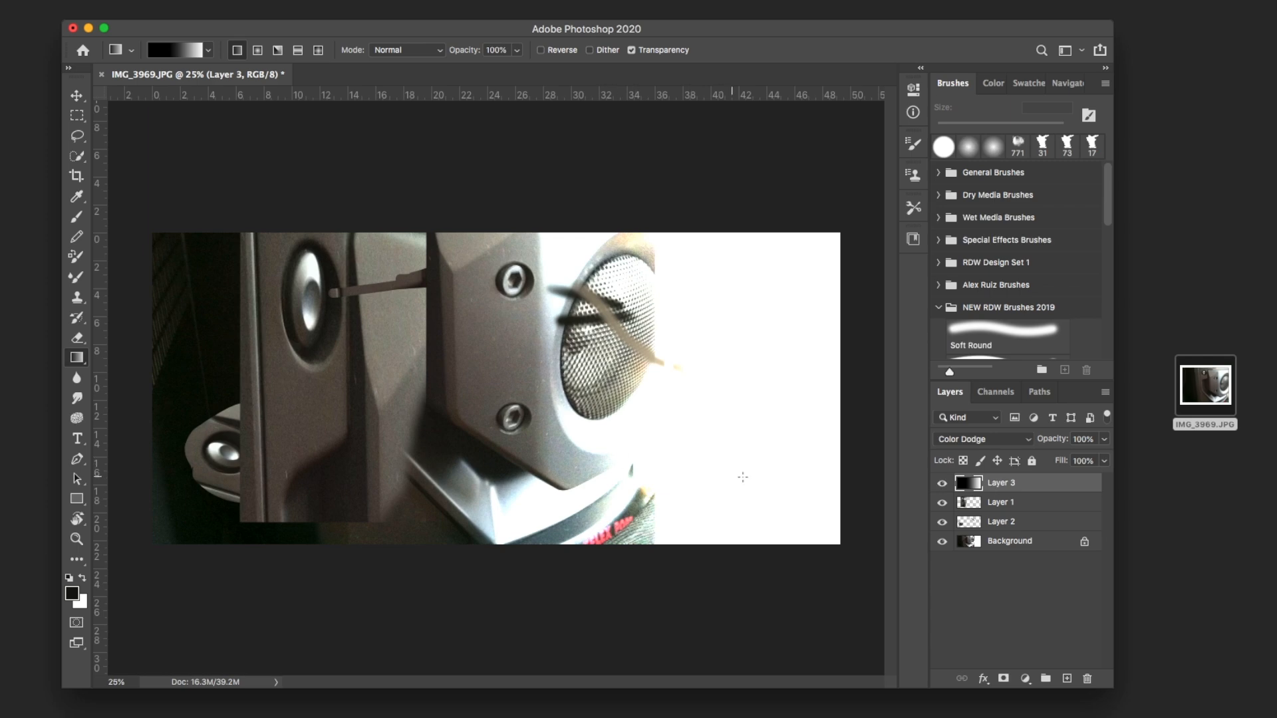
- Reduce the gradient layer's opacity to 51% and its fill to 45%
click(1104, 440)
drag(1100, 464, 1066, 460)
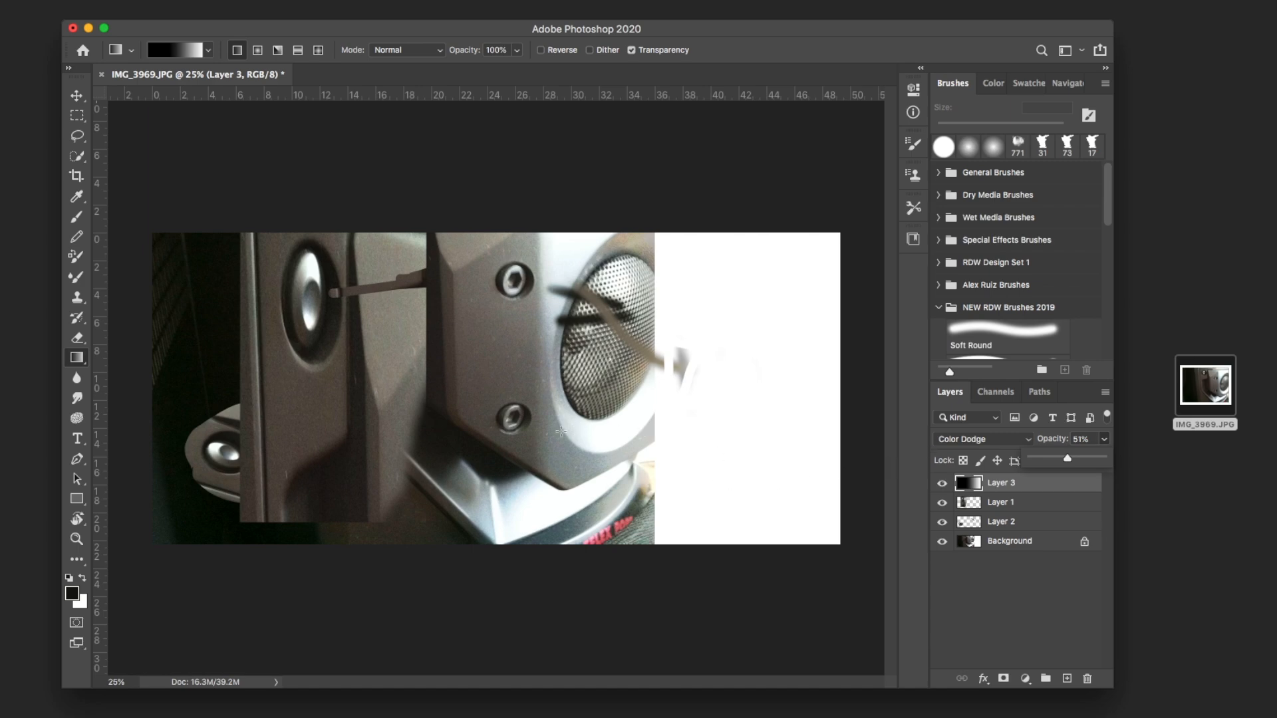
click(1104, 439)
click(1105, 462)
drag(1087, 481, 1063, 486)
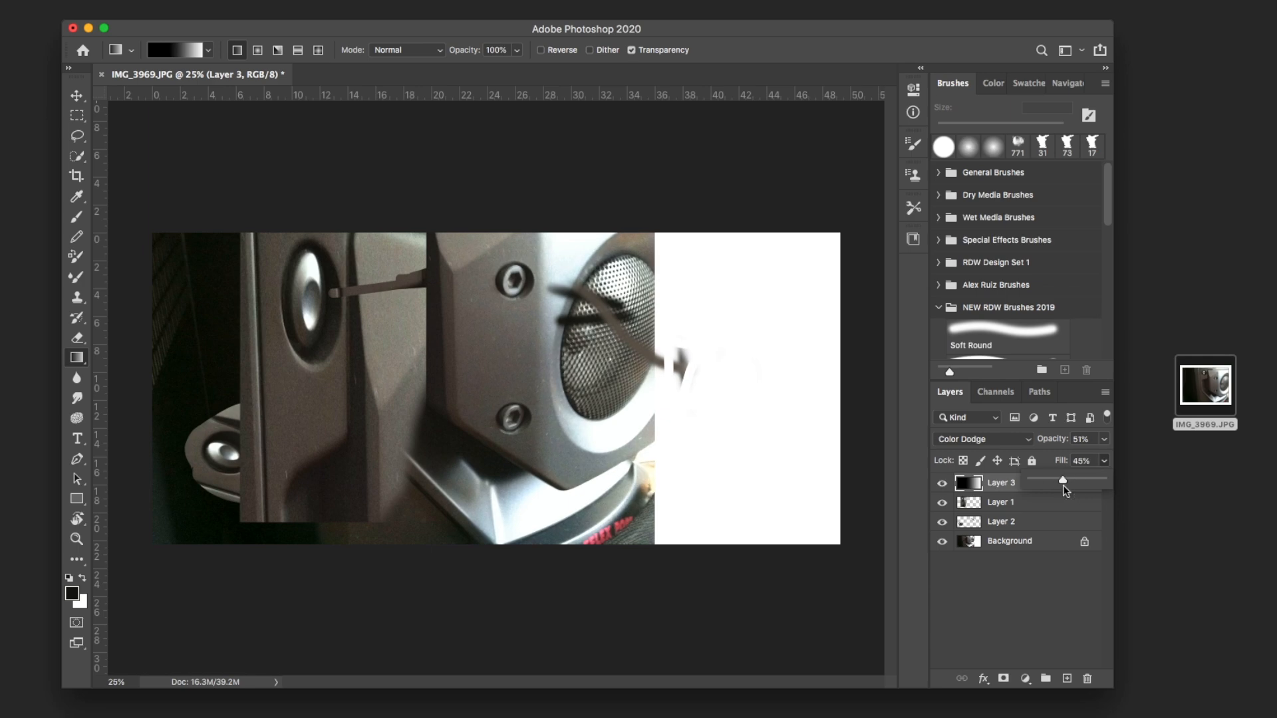
- Raise the gradient layer's opacity to 80% and set its blend mode to Multiply
click(1104, 439)
drag(1063, 458, 1089, 459)
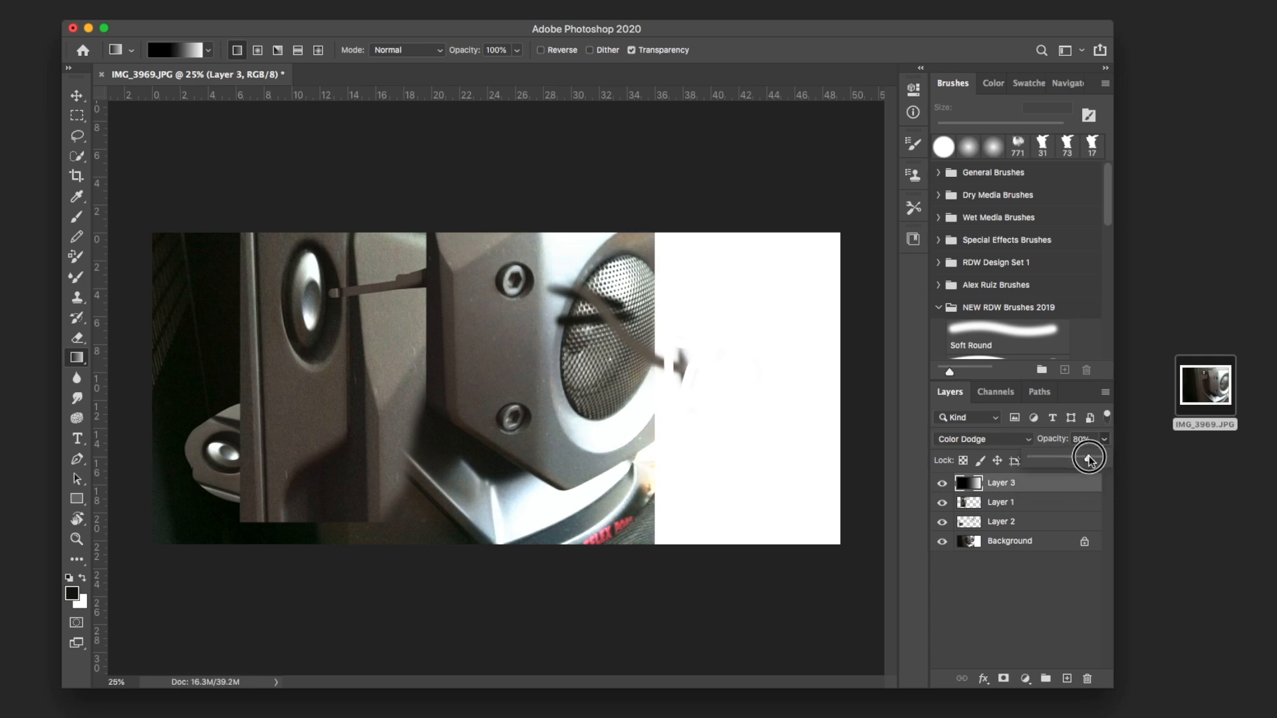
click(1024, 440)
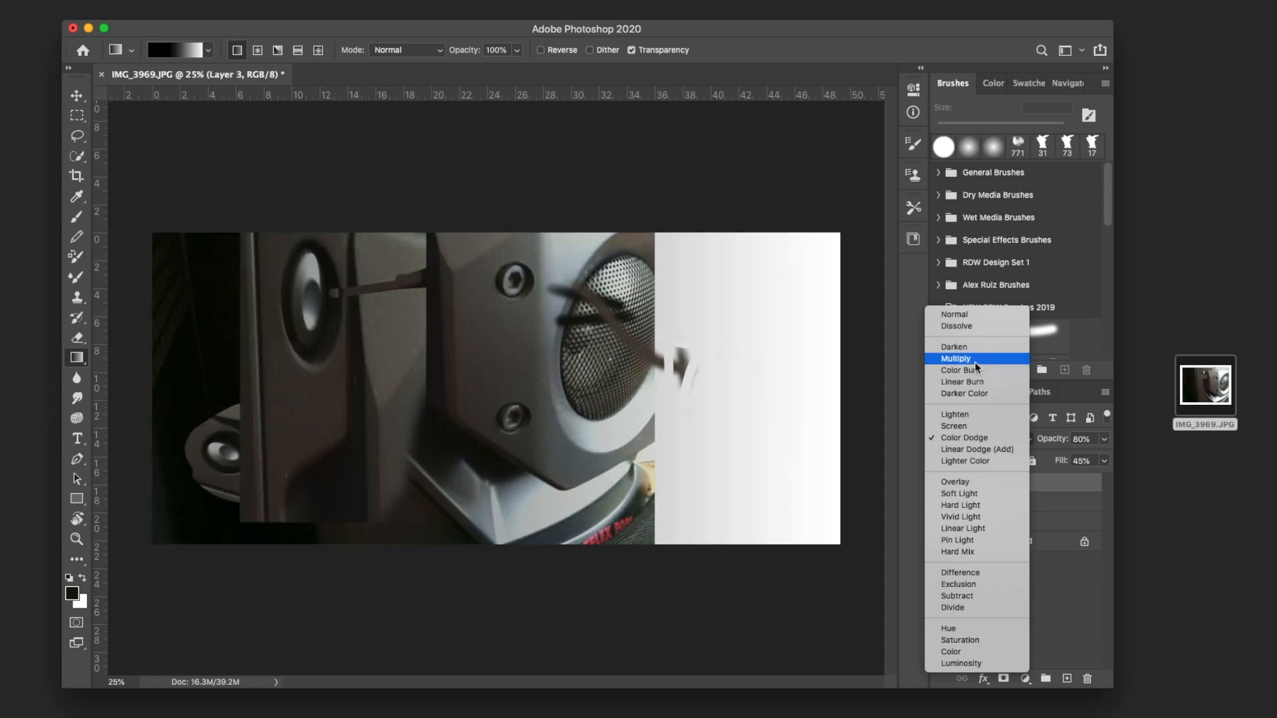
click(976, 360)
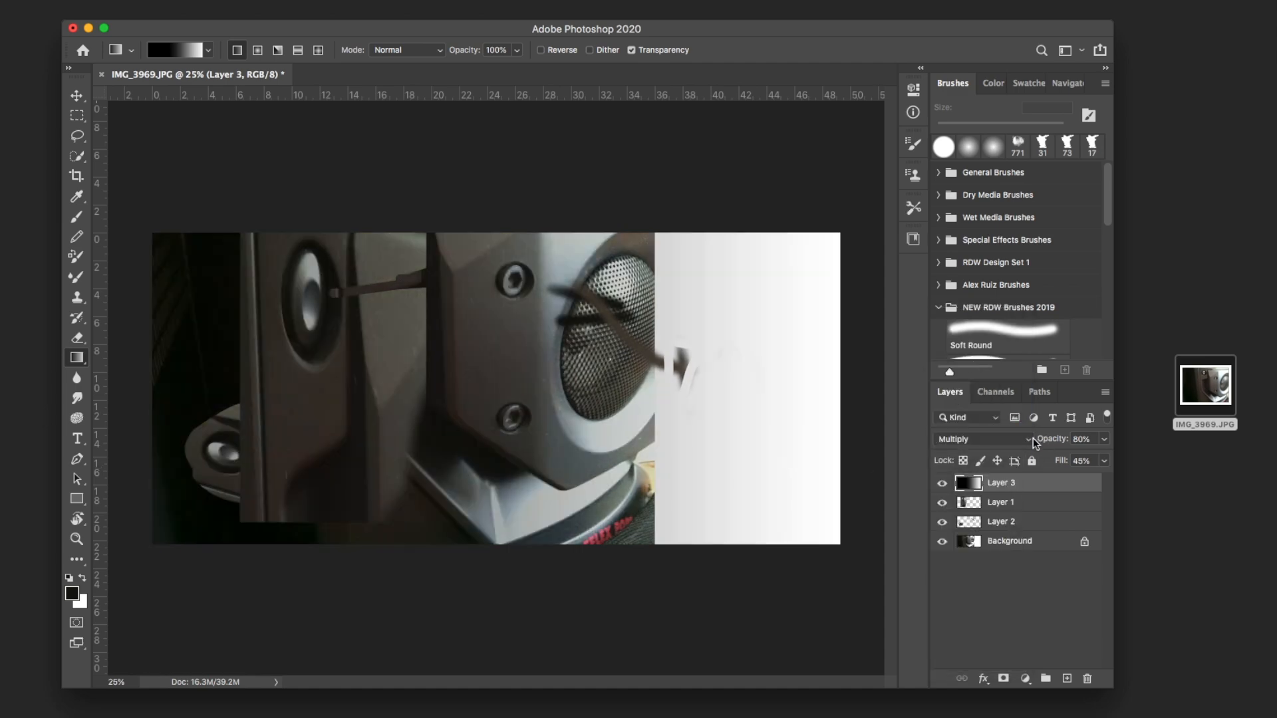